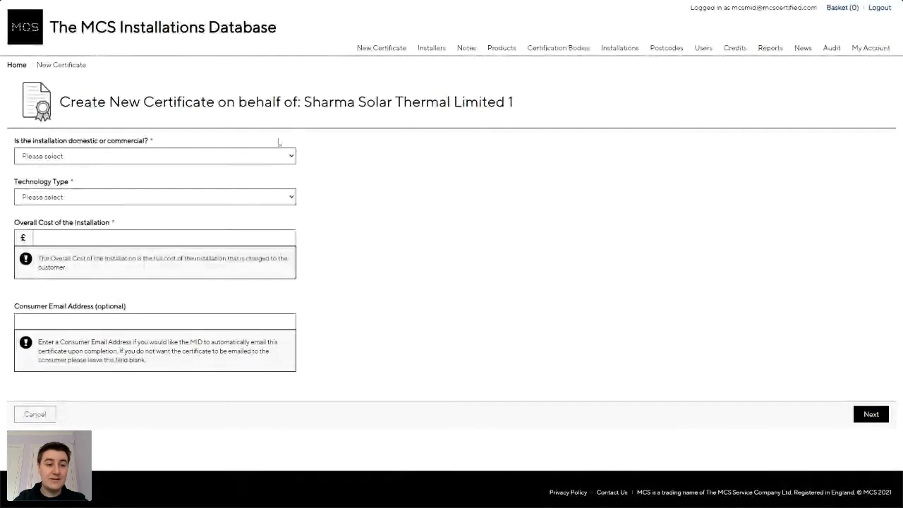
Set installation type Domestic, technology Air Source Heat Pump, overall cost £10000, and continue.
left_click(173, 156)
left_click(172, 187)
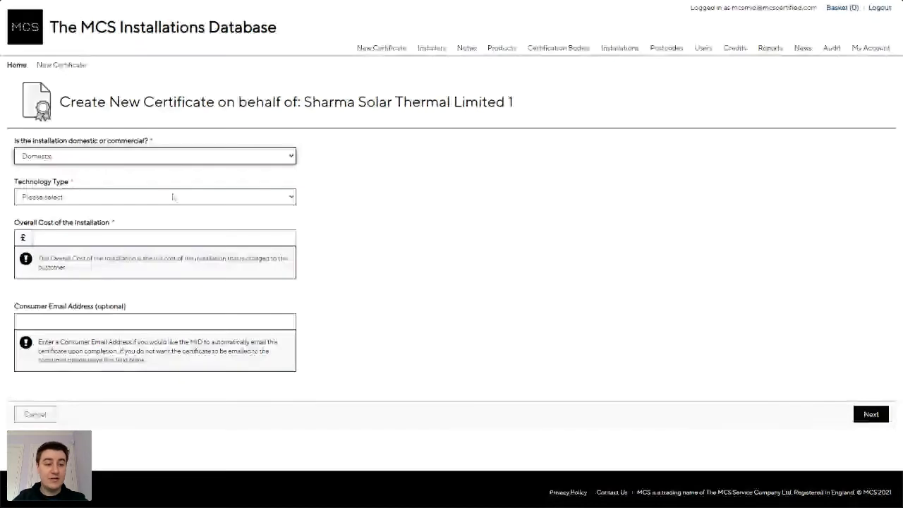
left_click(172, 198)
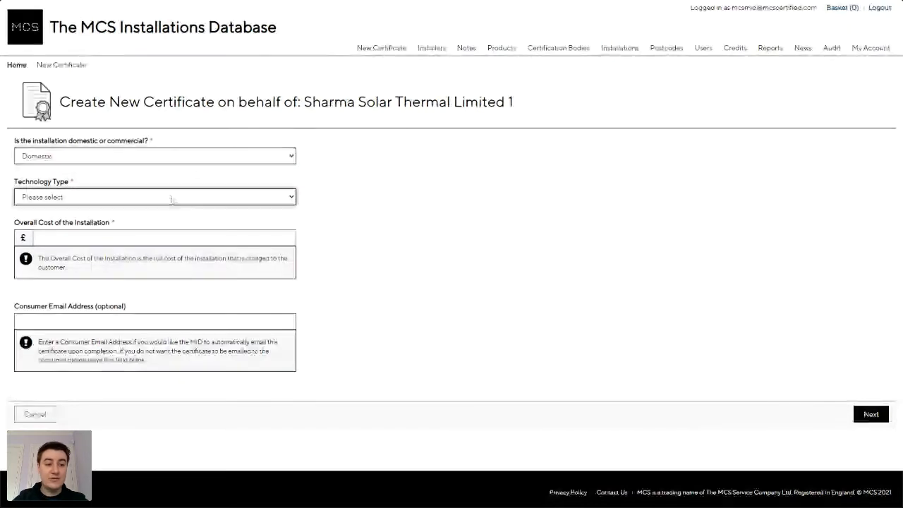
left_click(194, 228)
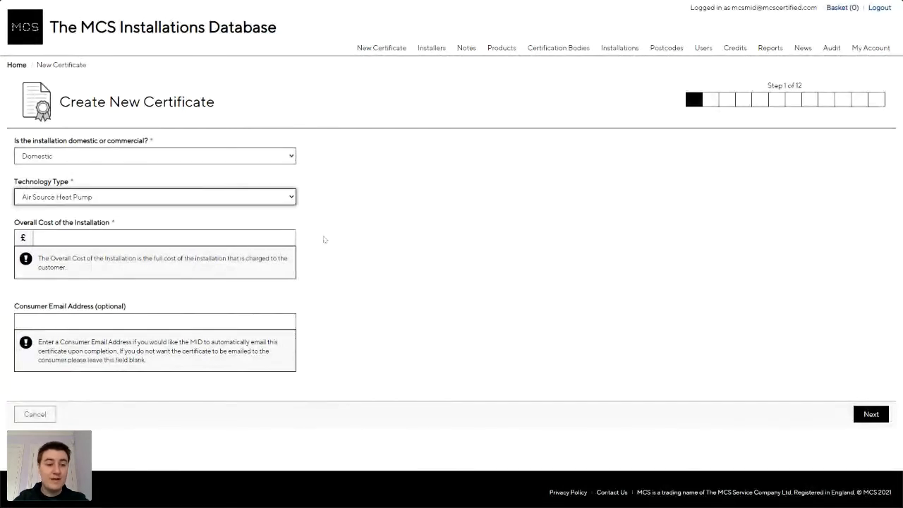
left_click(209, 238)
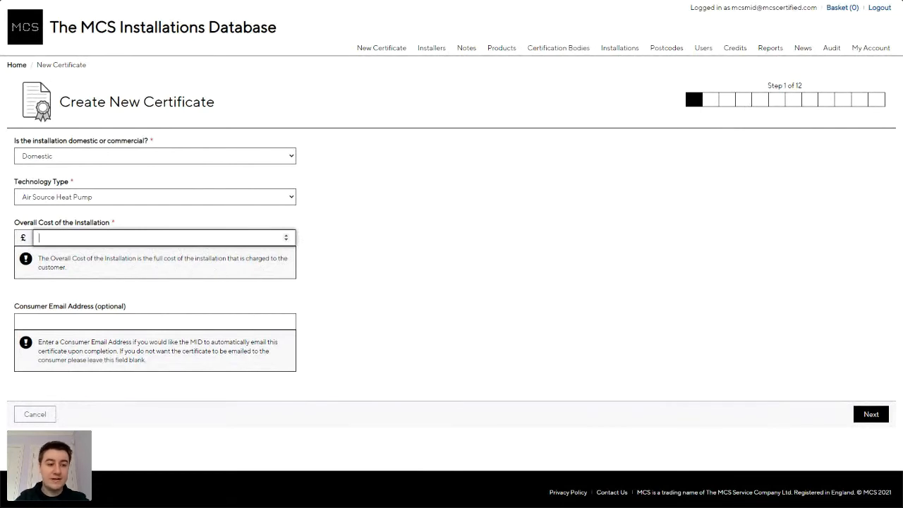
type("10000")
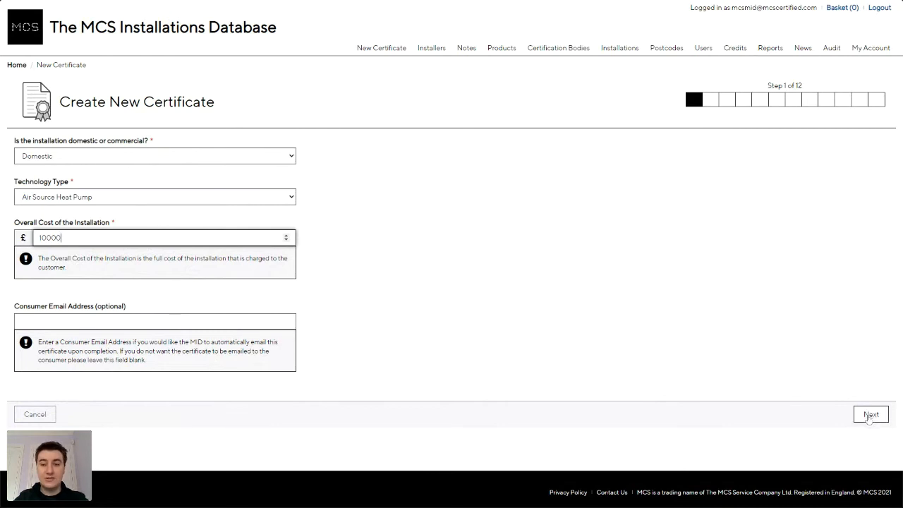
left_click(871, 416)
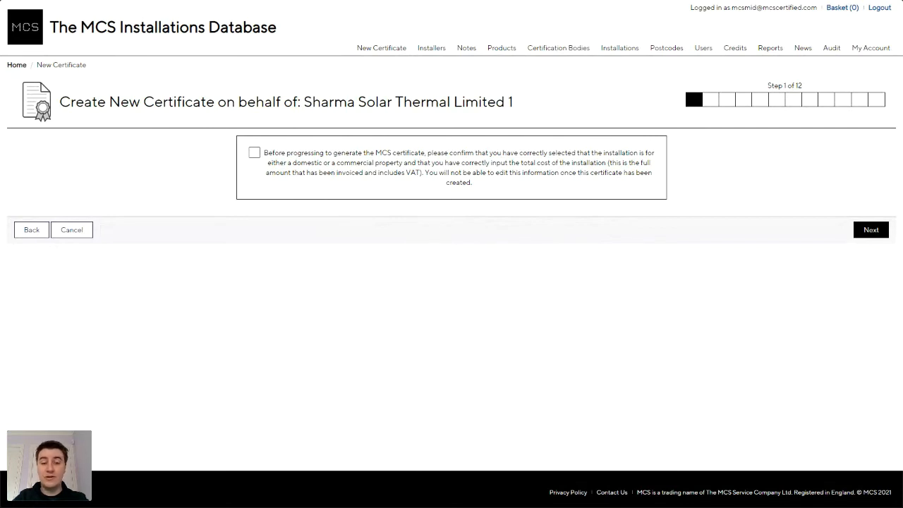
Confirm the Domestic Air Source Heat Pump type and £10000 cost are correct, then go to step 2.
left_click(398, 167)
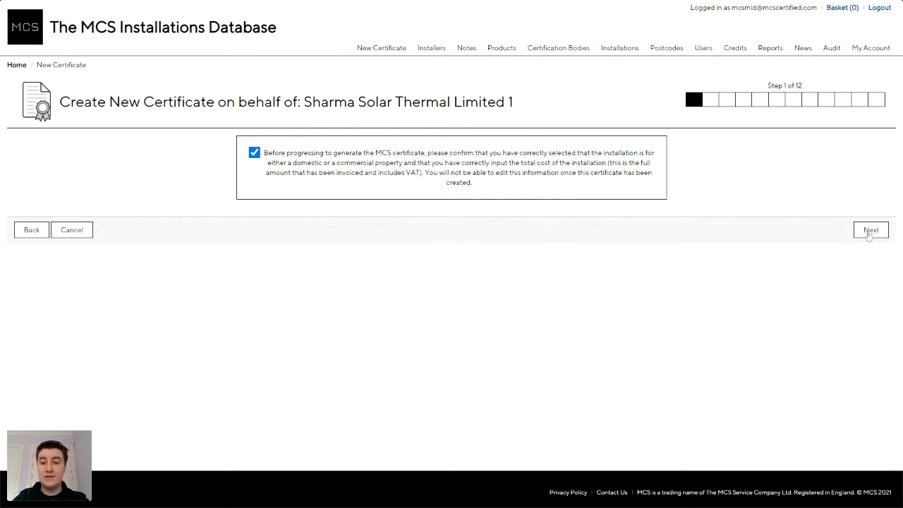
left_click(870, 231)
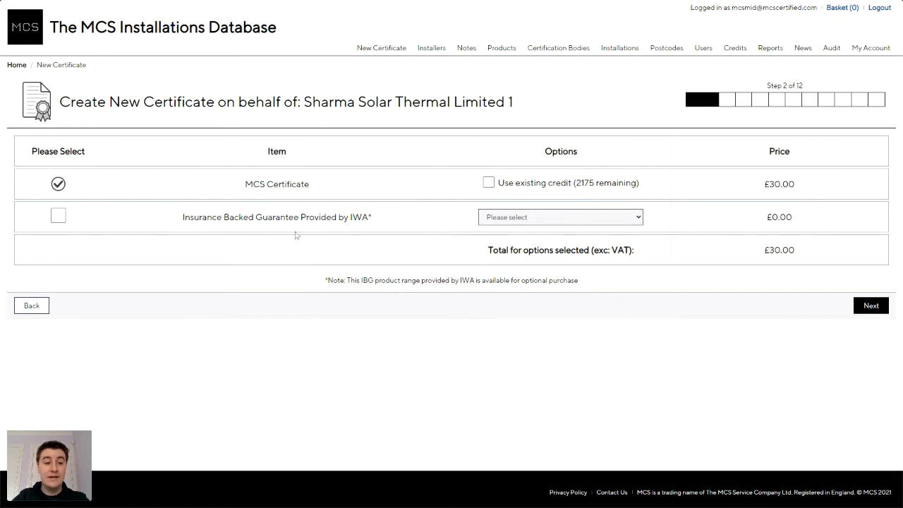
Add the '2 year Insurance Backed Guarantee - £20.00' option and go to the next step.
left_click(59, 217)
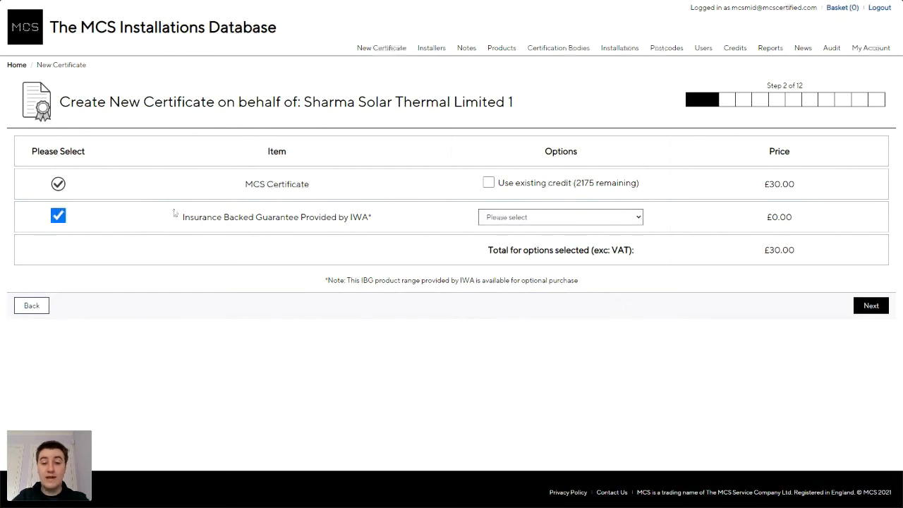
left_click(539, 219)
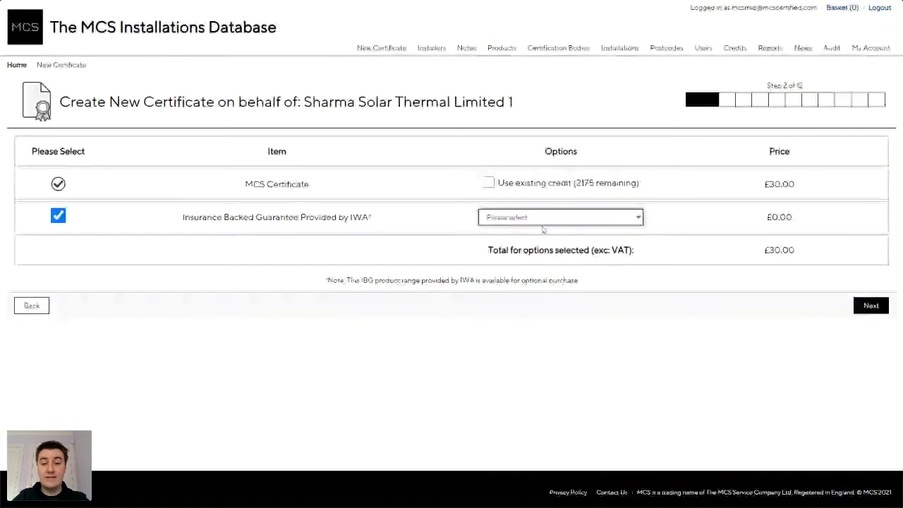
left_click(542, 229)
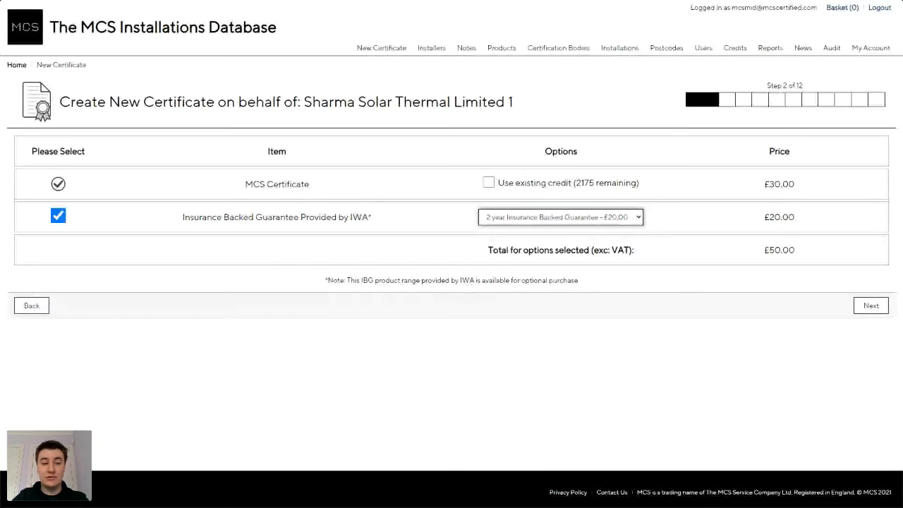
left_click(870, 309)
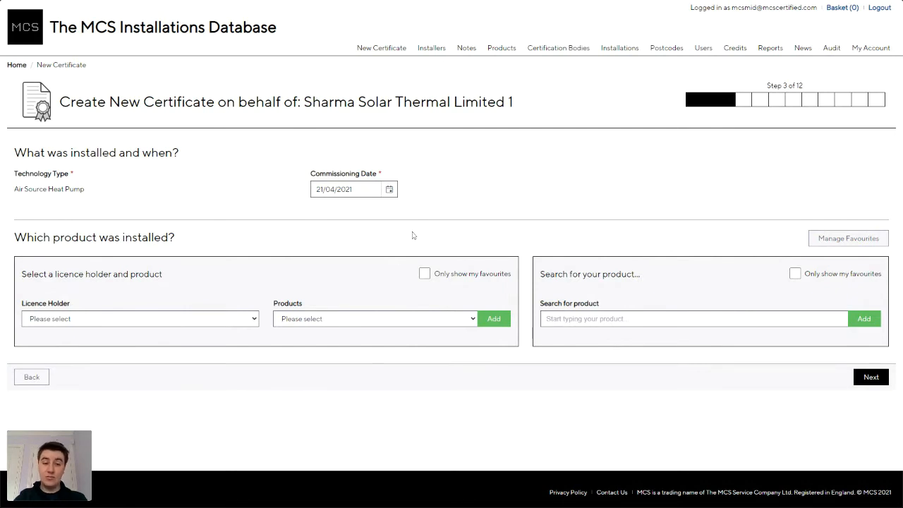
Choose licence holder Mitsubishi and add product MCS HP0002/47 PUHZ-W112VAA.
left_click(185, 323)
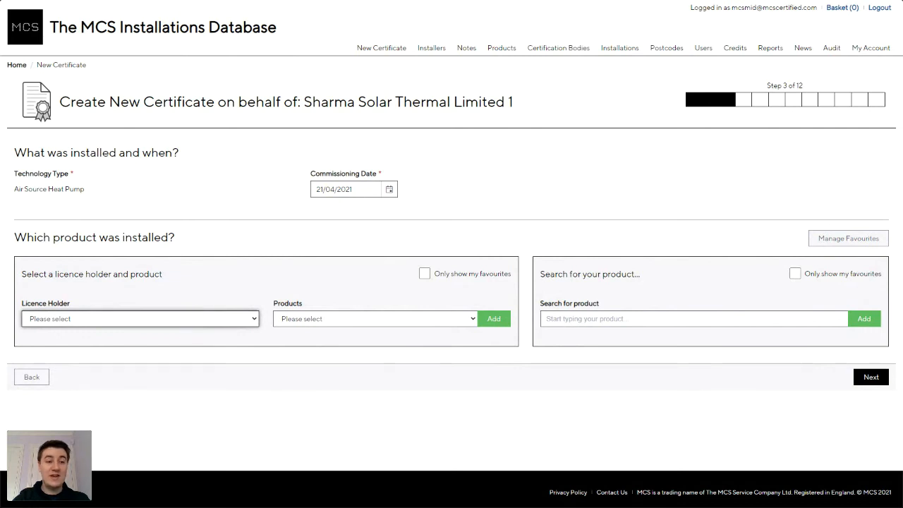
left_click(275, 141)
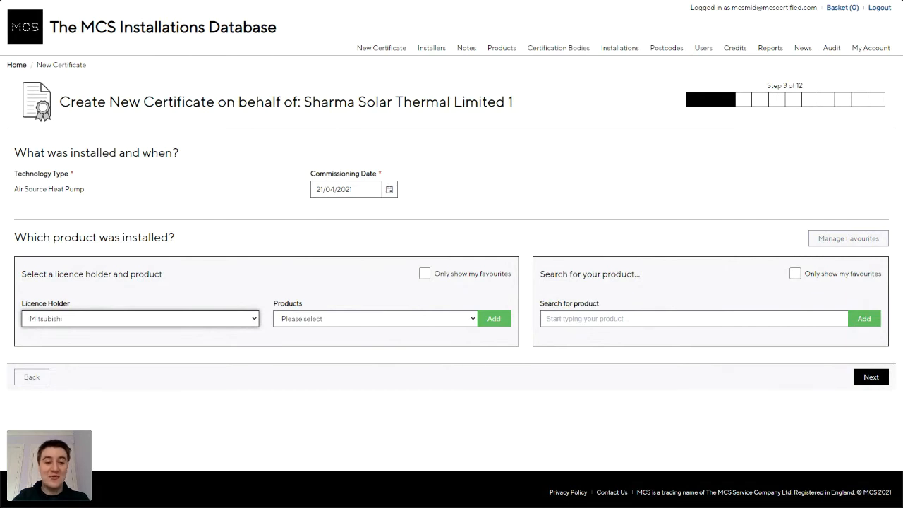
left_click(378, 323)
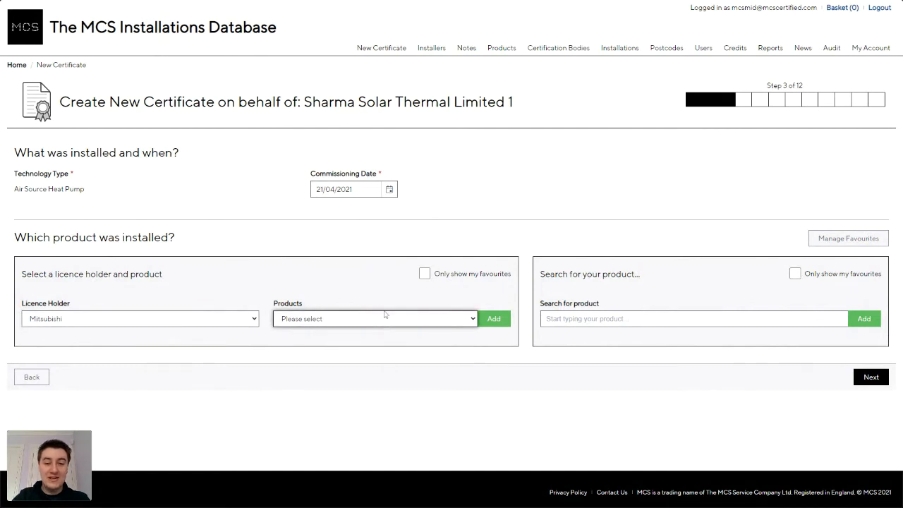
left_click(438, 347)
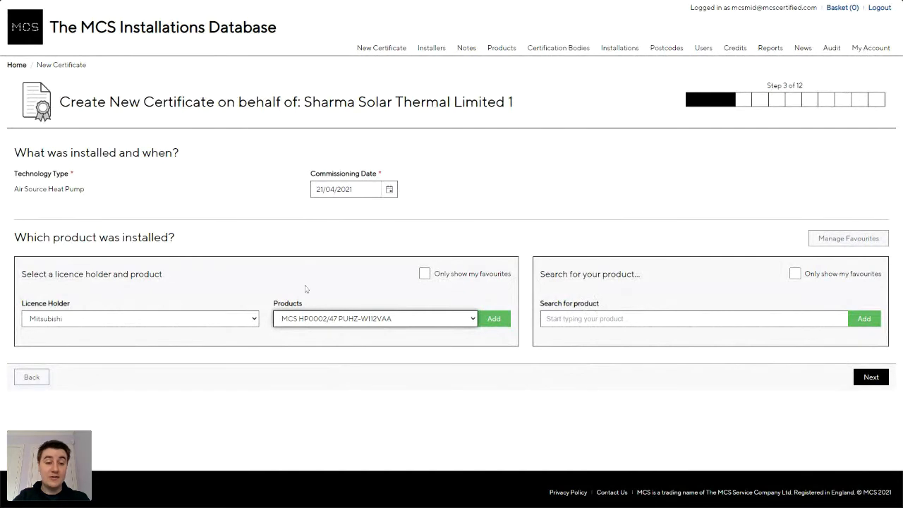
left_click(497, 320)
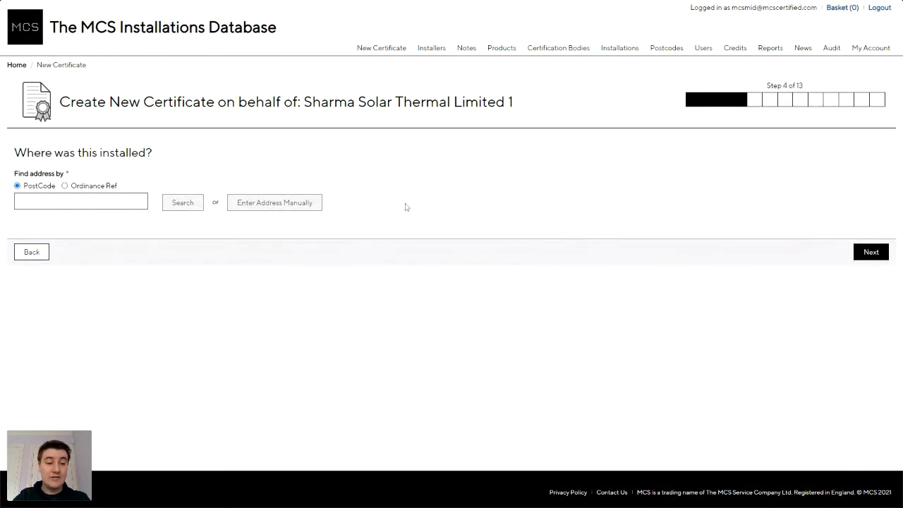
Search postcode WA4 4FS and select the Daresbury Science Park, Keckwick Lane address.
left_click(82, 202)
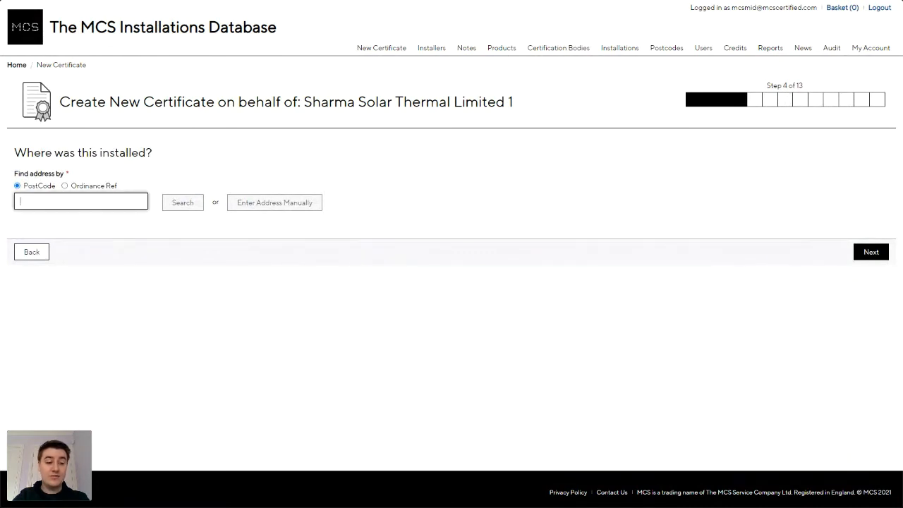
type("wa4 4fs")
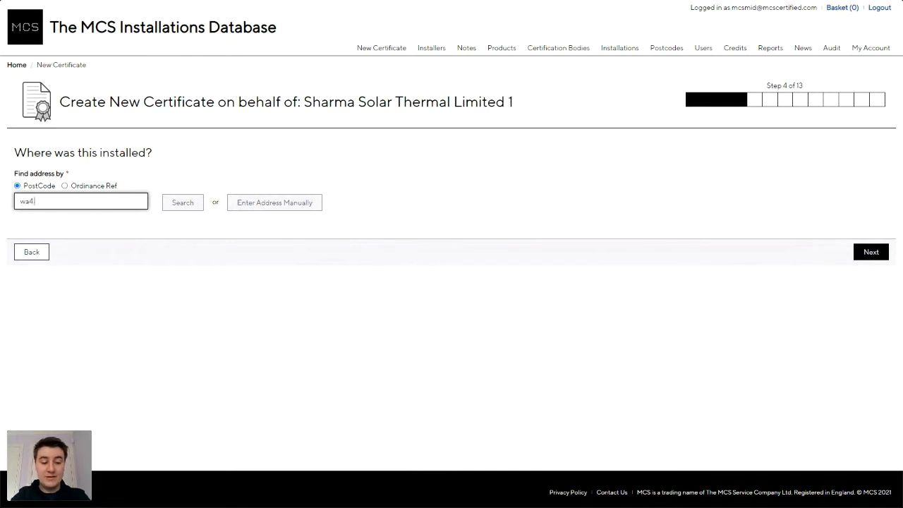
left_click(182, 203)
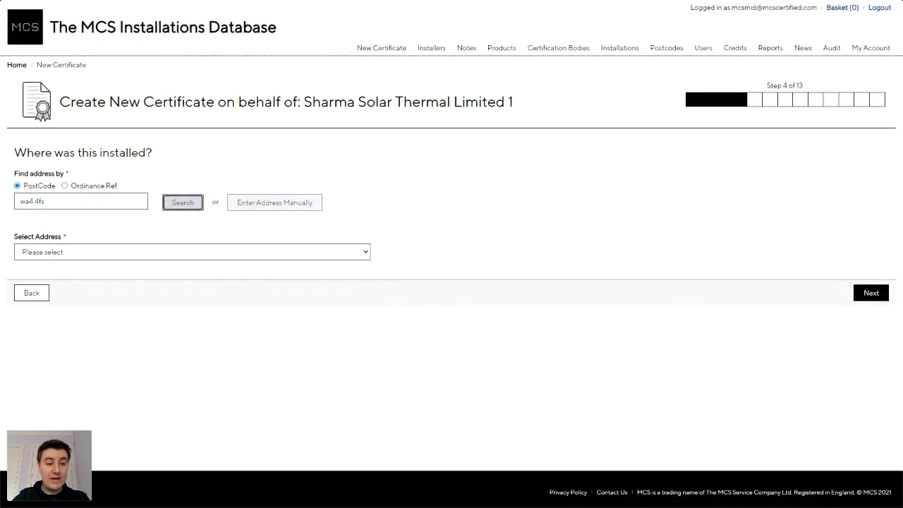
left_click(170, 259)
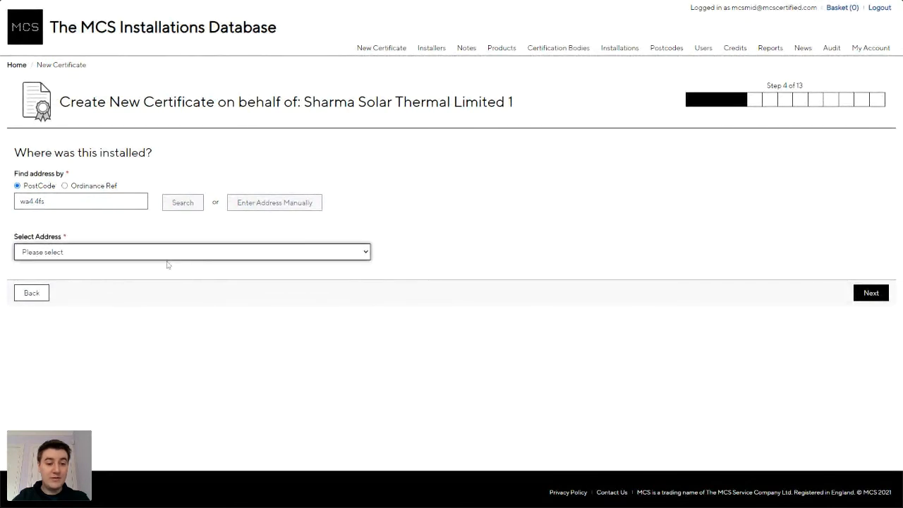
left_click(168, 264)
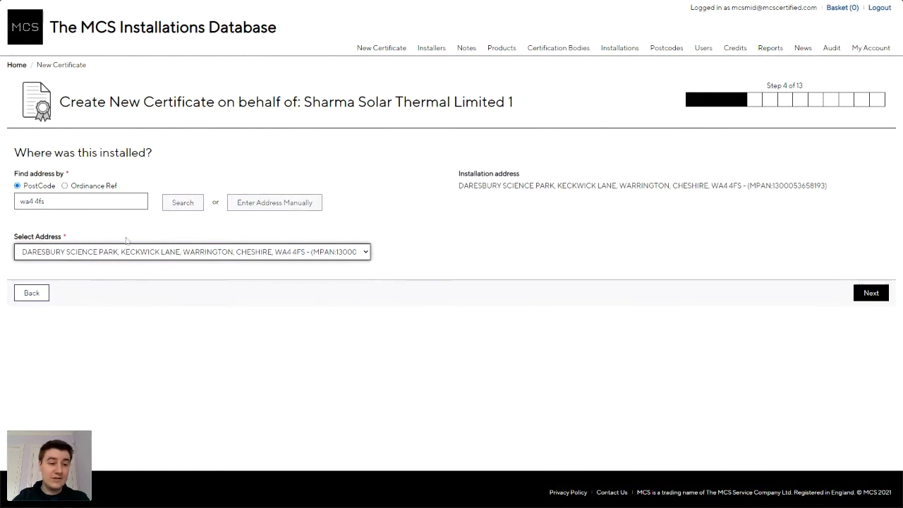
Advance the wizard to the compliance certificate upload step.
left_click(873, 294)
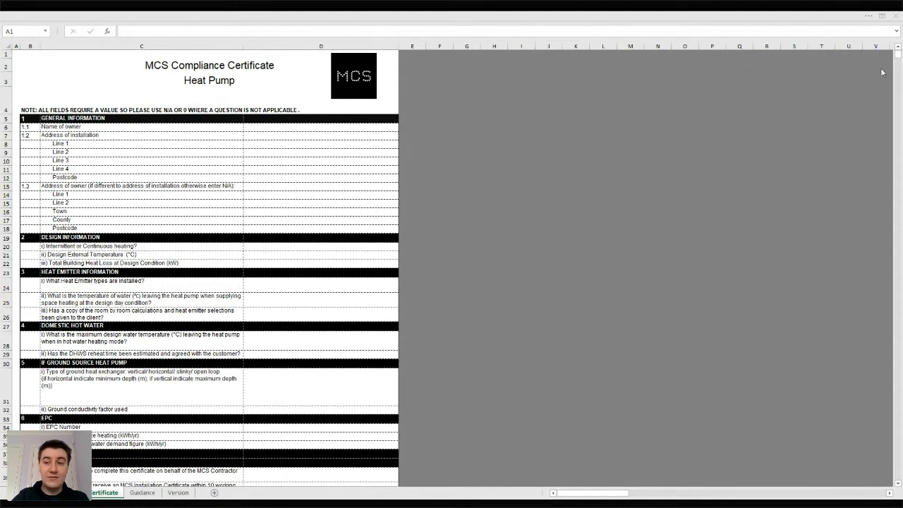
left_click(900, 56)
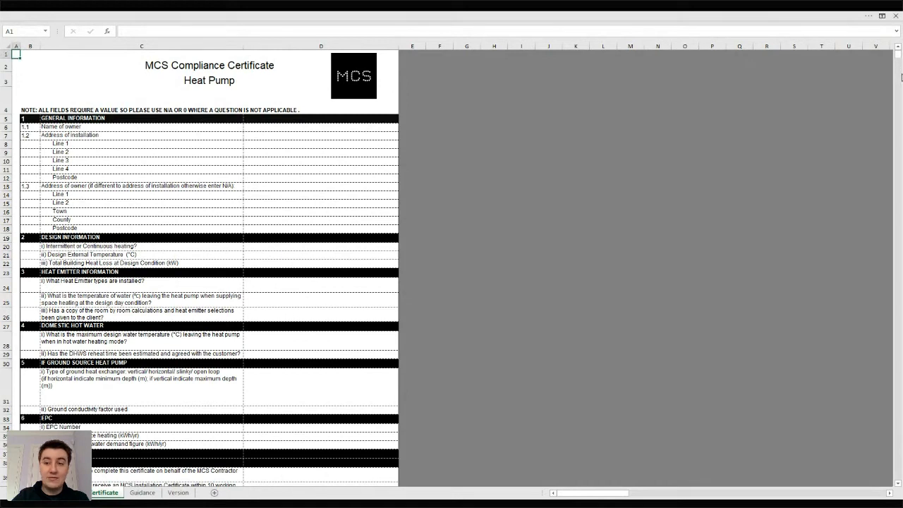
left_click_drag(899, 58, 899, 58)
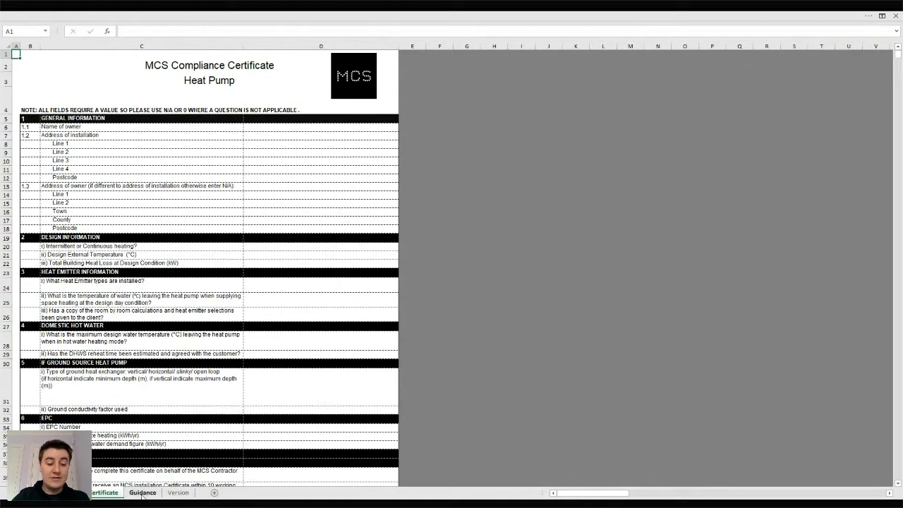
Read the workbook's Guidance sheet, then return to the Certificate sheet.
left_click(142, 492)
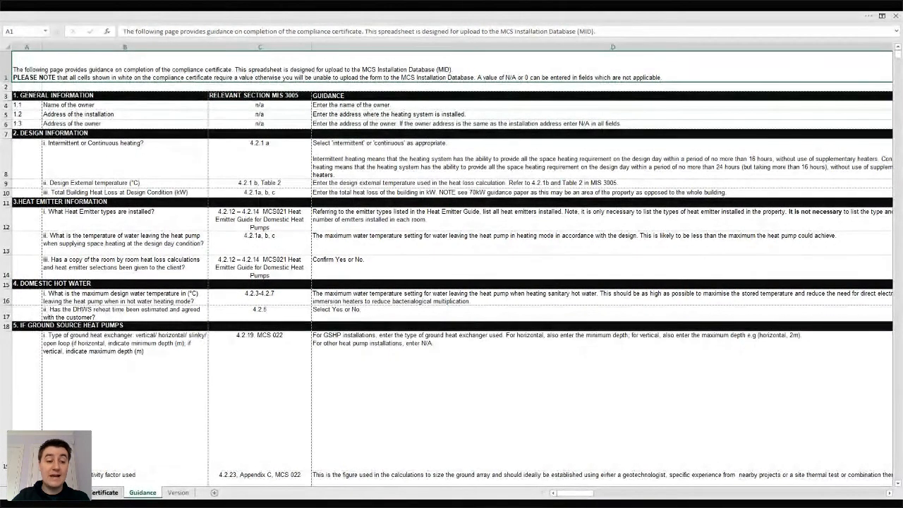
left_click(91, 493)
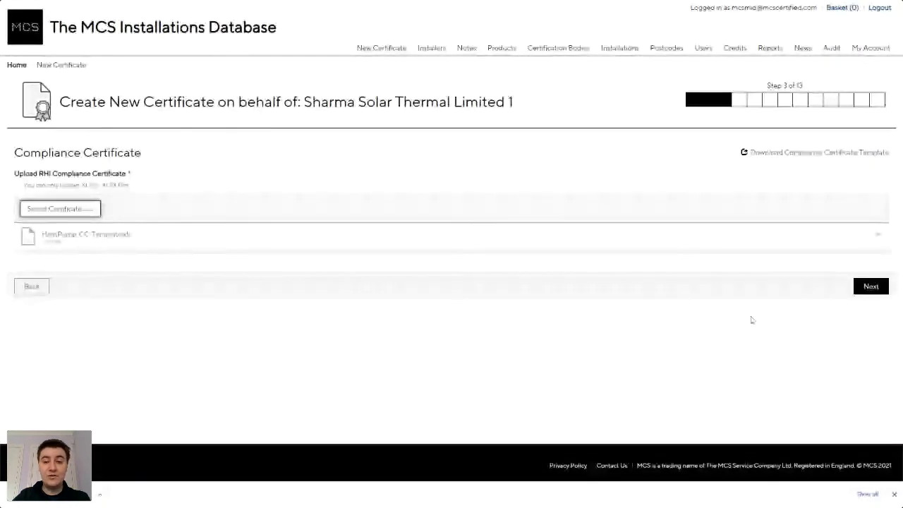
Submit the compliance certificate, re-select the file after the missing-cells error, and continue.
left_click(867, 288)
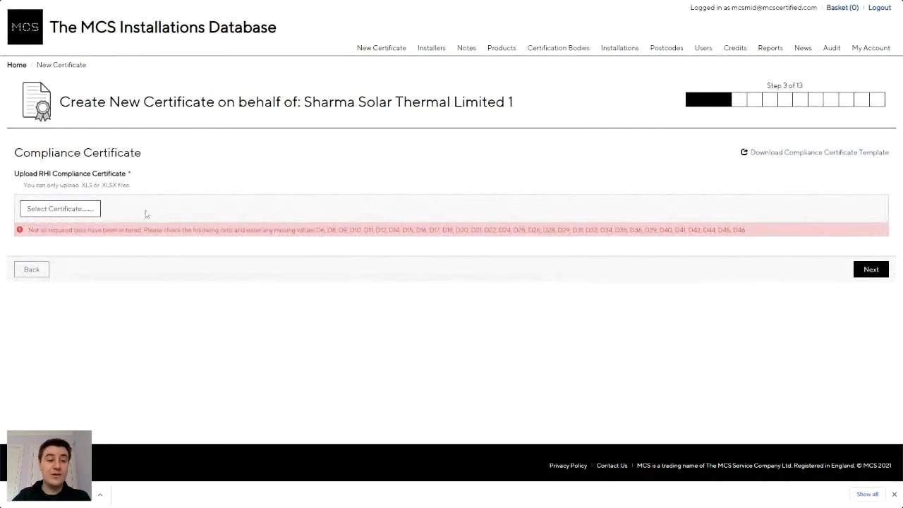
left_click(86, 208)
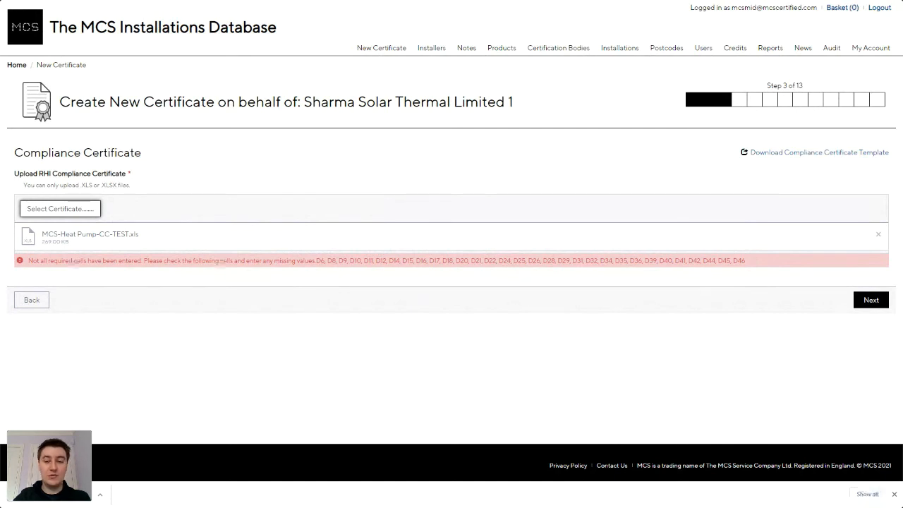
left_click(871, 301)
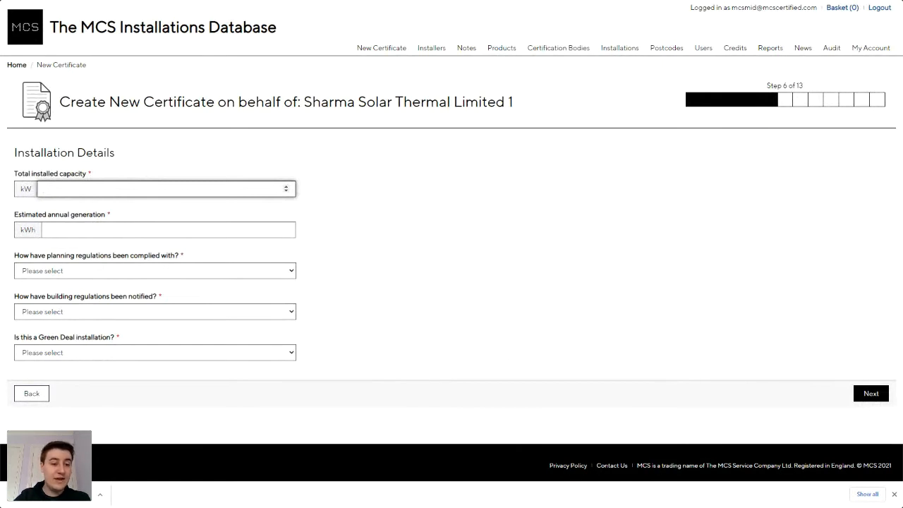
Enter 11.20 kW installed capacity and 12402 kWh estimated annual generation.
type("11.20")
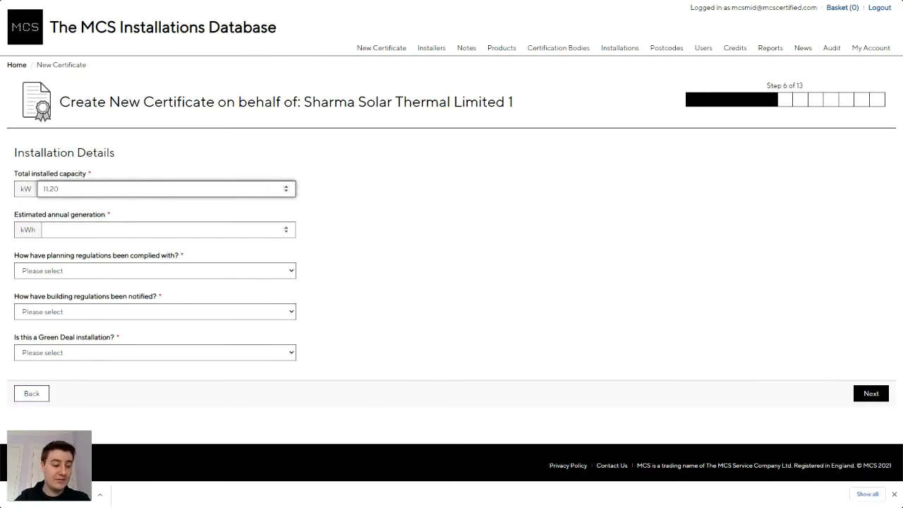
left_click(141, 230)
type("12")
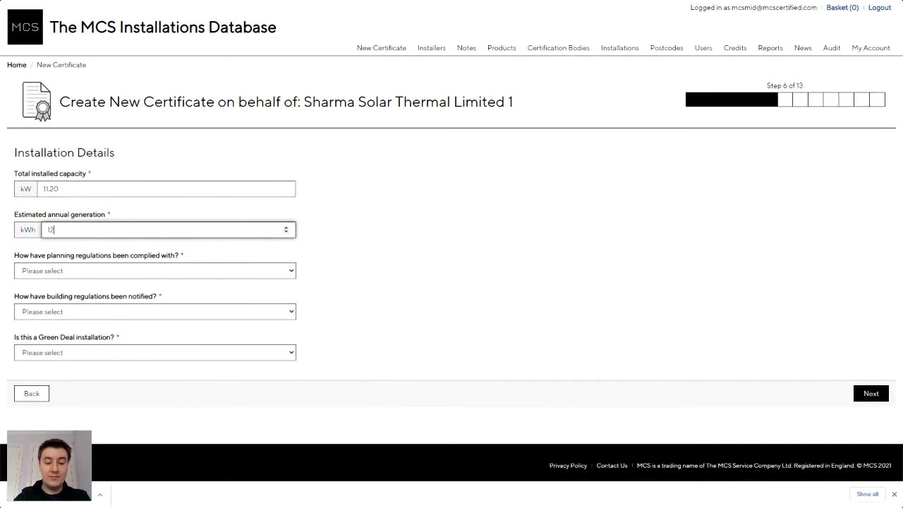
type("402")
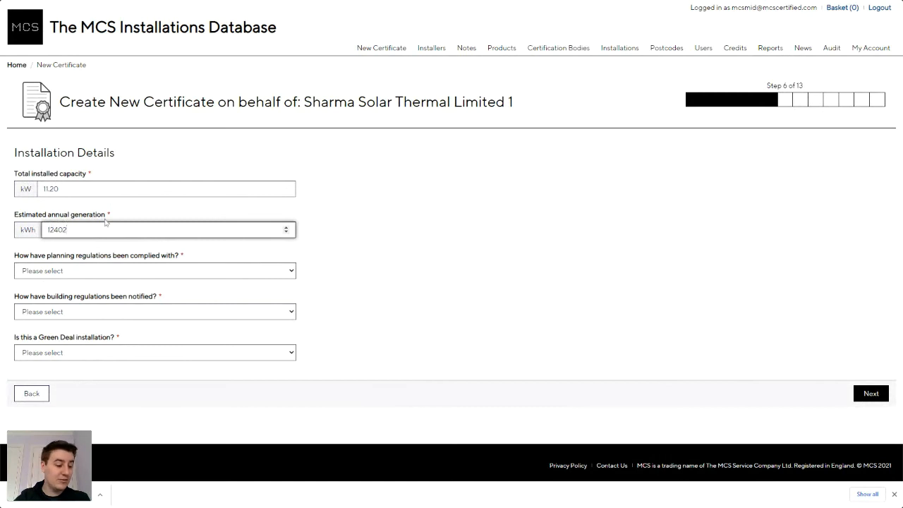
Answer planning permission granted, Competent Persons Scheme notification, not Green Deal, and submit.
left_click(123, 273)
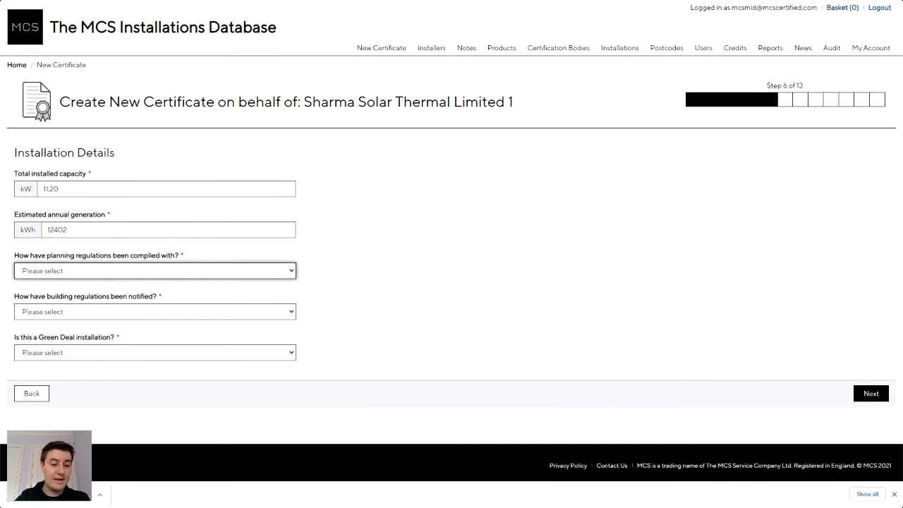
left_click(160, 311)
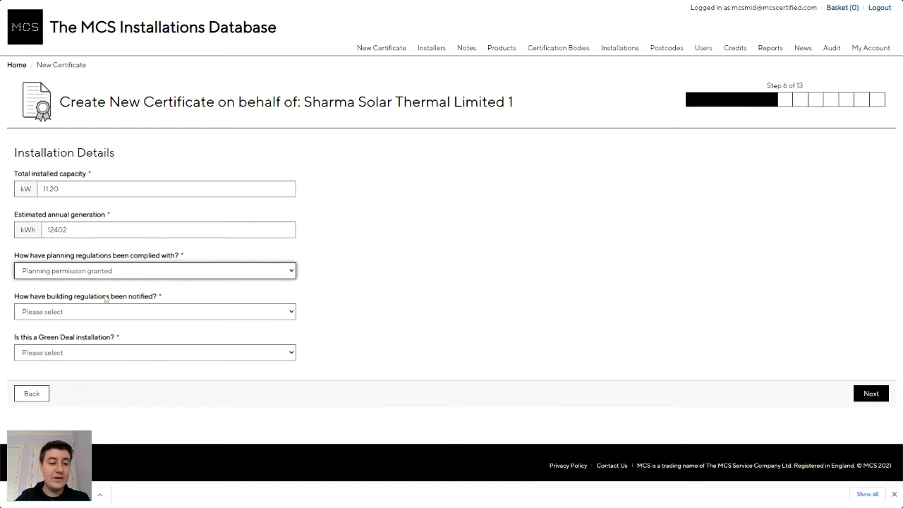
left_click(155, 315)
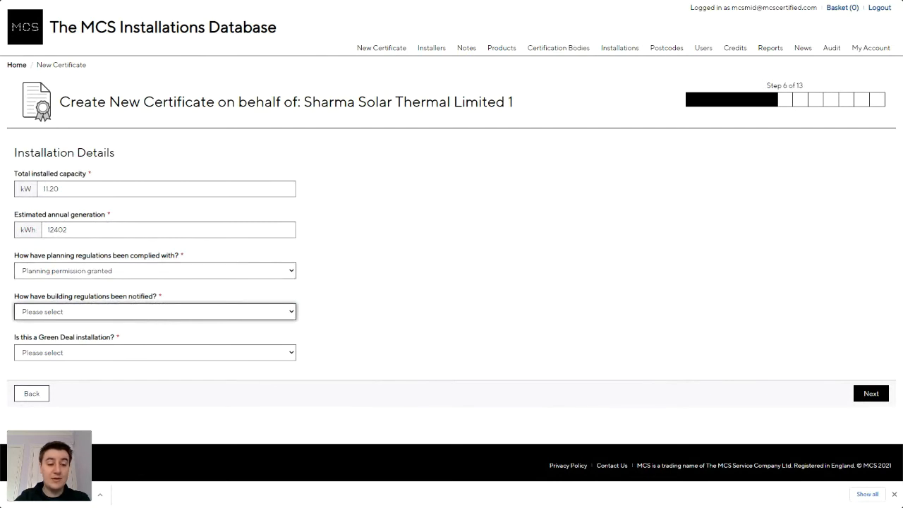
key("Down")
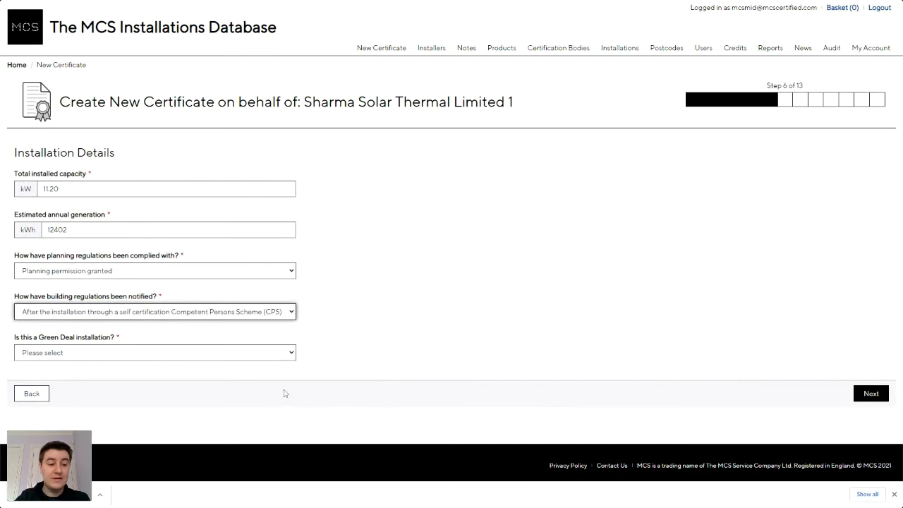
left_click(240, 358)
left_click(204, 384)
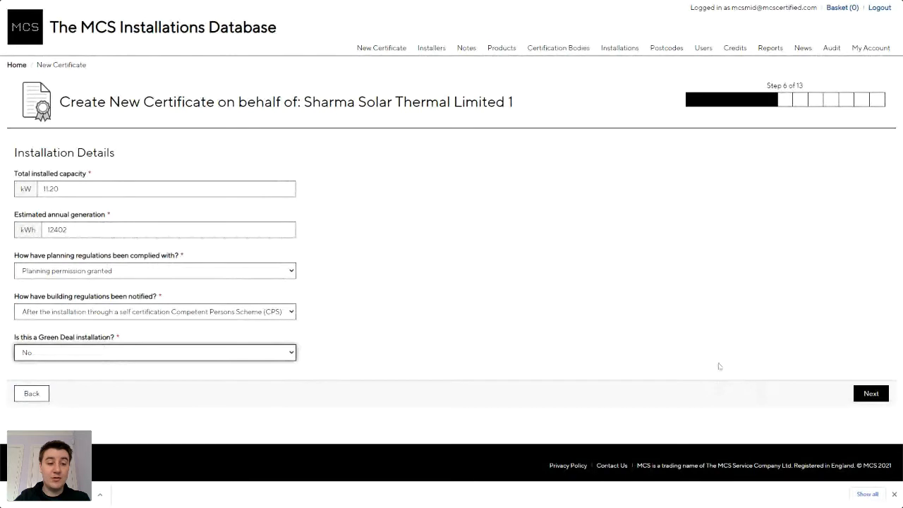
left_click(866, 400)
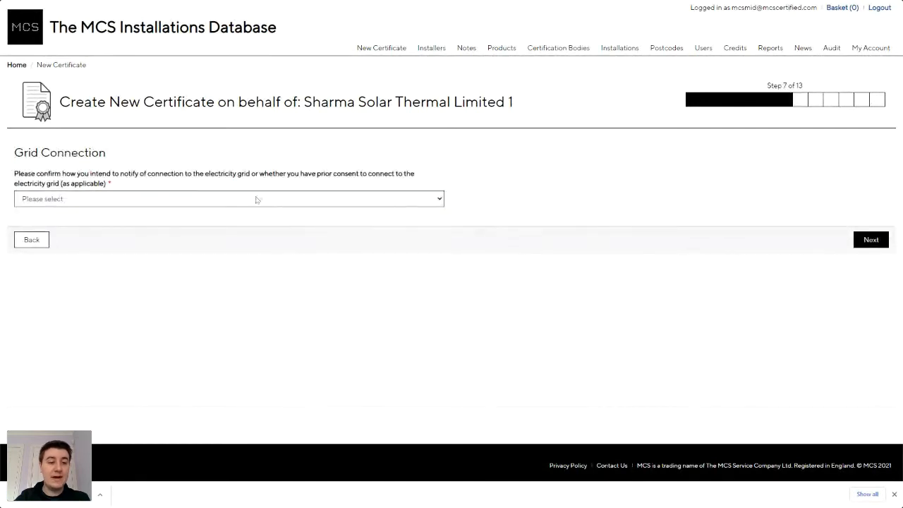
Set grid connection to notification post connection and commissioning, then continue to step 8.
left_click(186, 204)
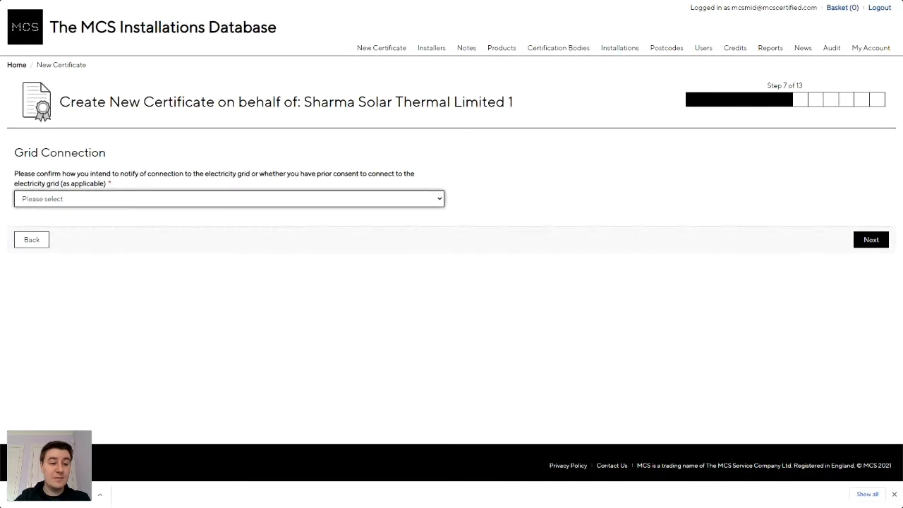
left_click(179, 262)
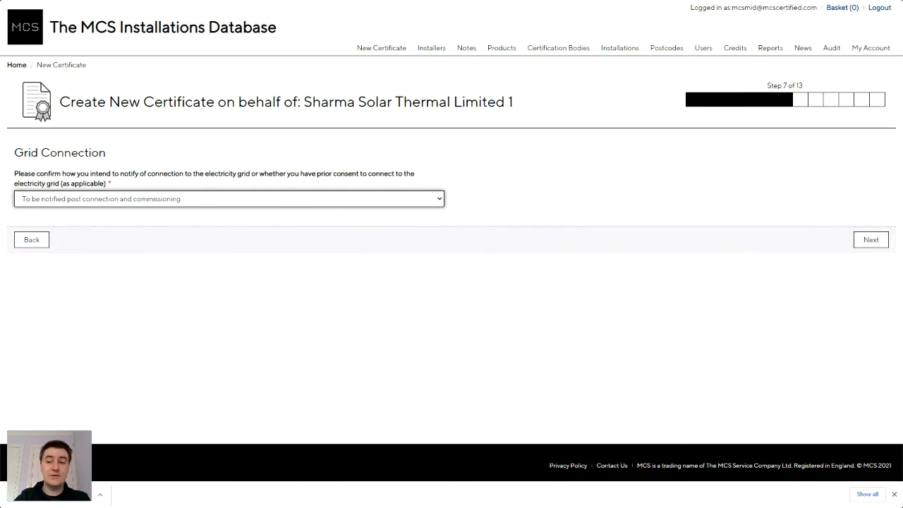
left_click(870, 240)
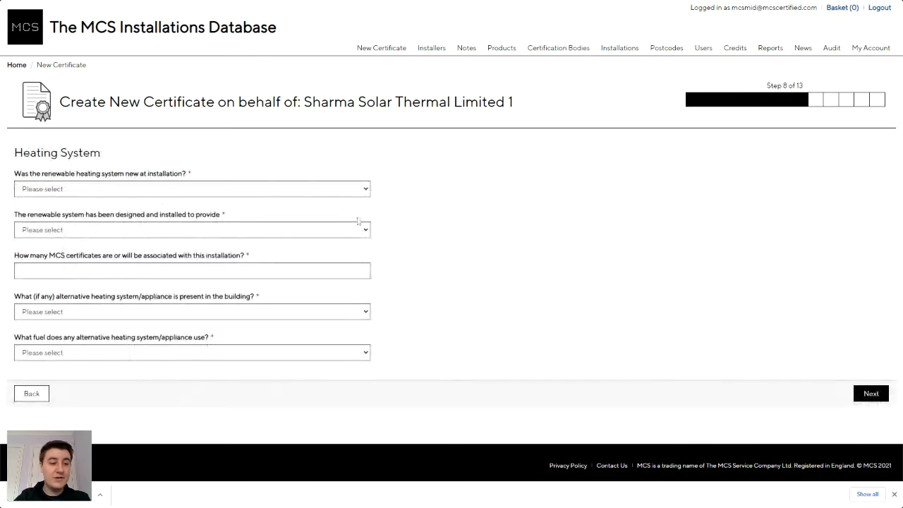
Answer Yes to new at installation, choose space heat and DHW, and enter 1 MCS certificate.
left_click(192, 191)
left_click(177, 201)
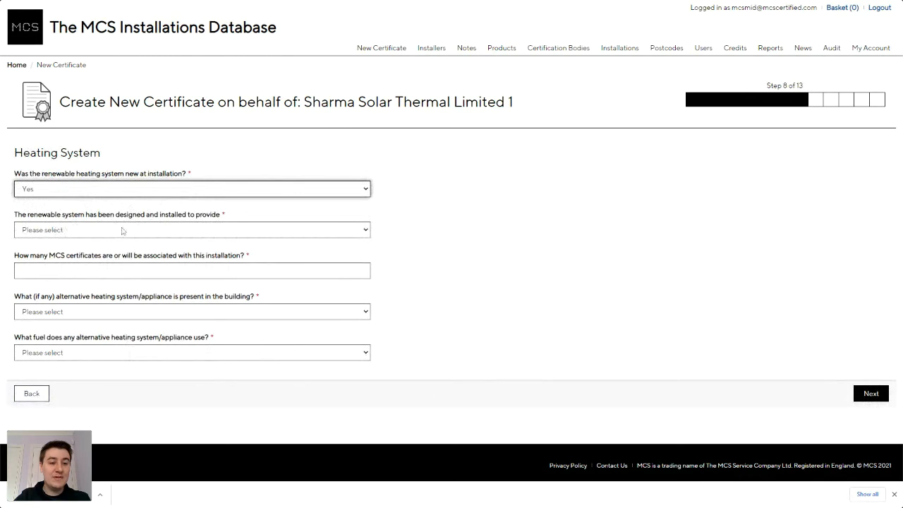
left_click(164, 237)
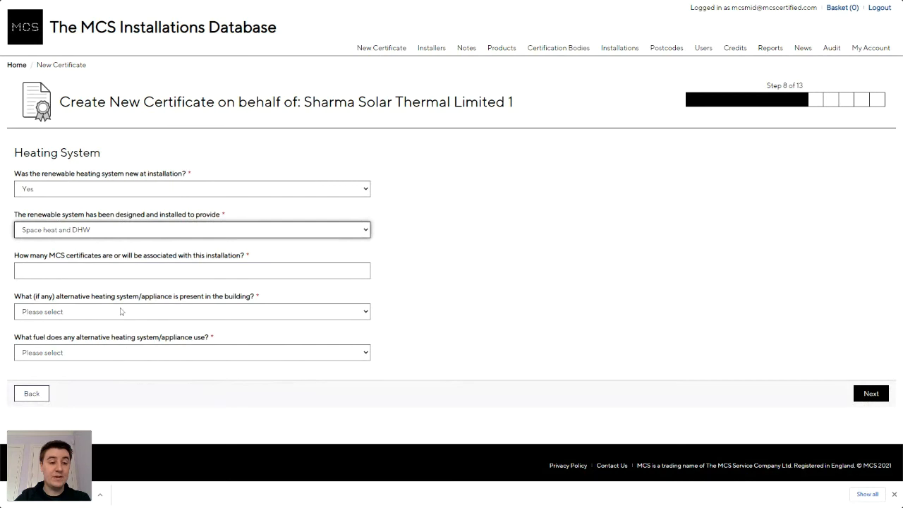
left_click(203, 272)
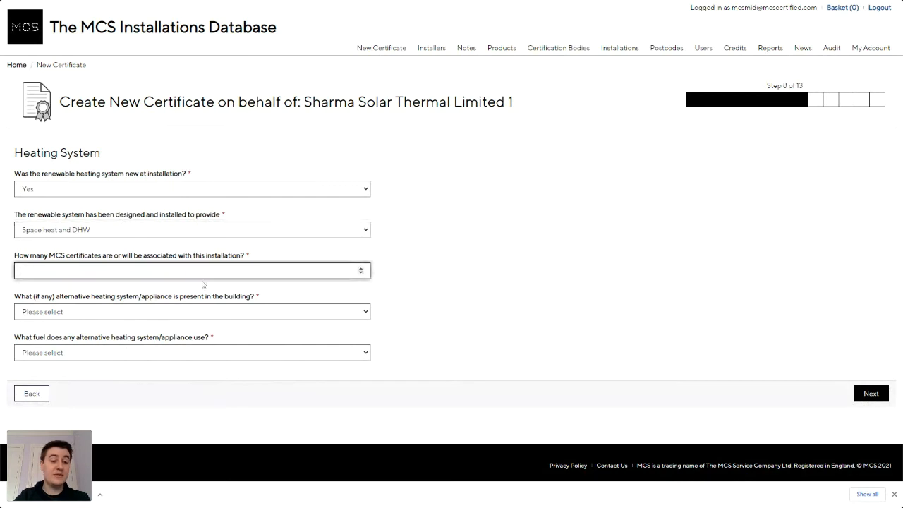
type("1")
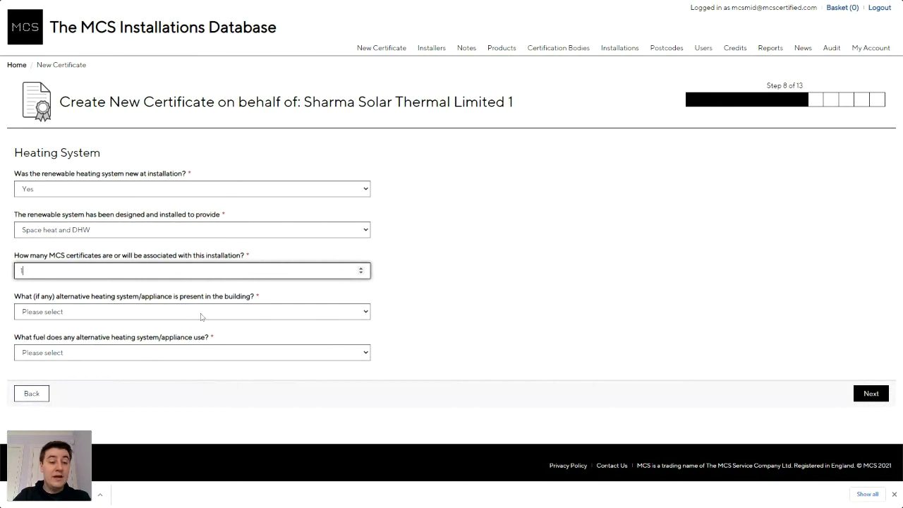
left_click(261, 295)
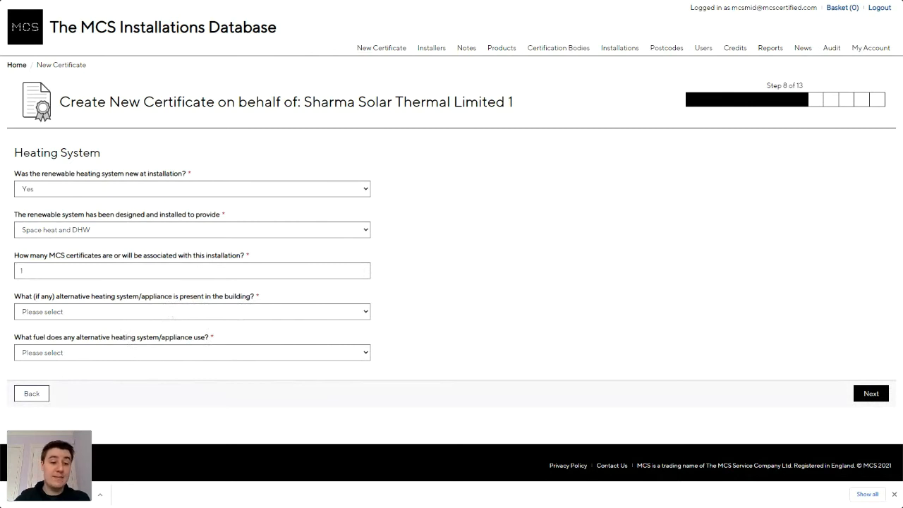
Set alternative heating to None (portable electric heaters) and alternative fuel to None, then continue to step 9.
left_click(177, 315)
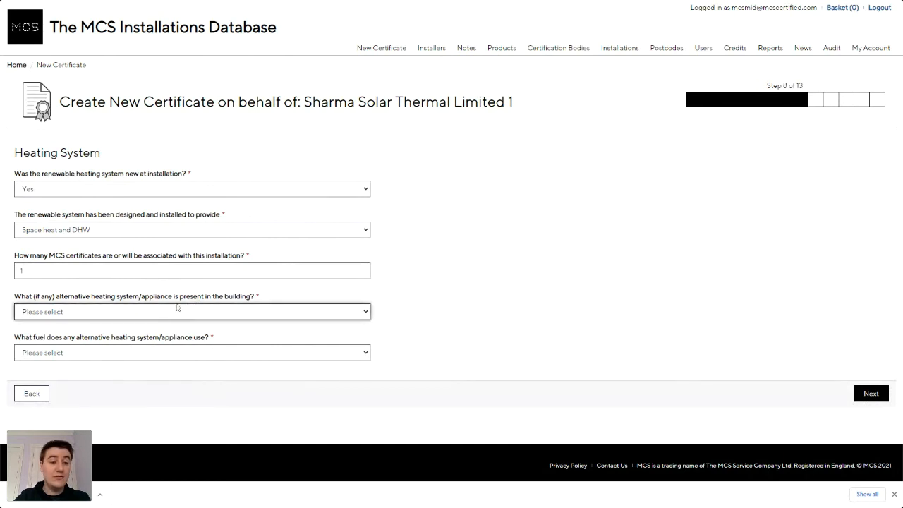
left_click(198, 184)
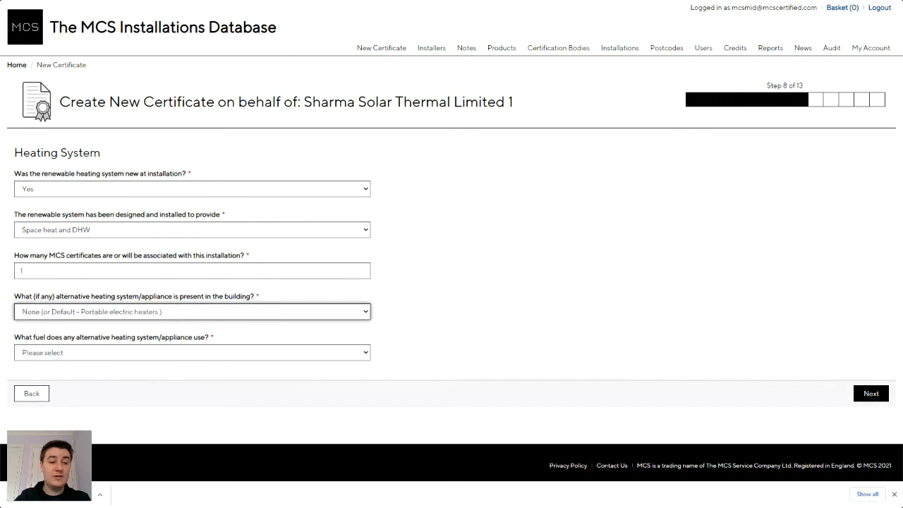
left_click(101, 356)
key("Down")
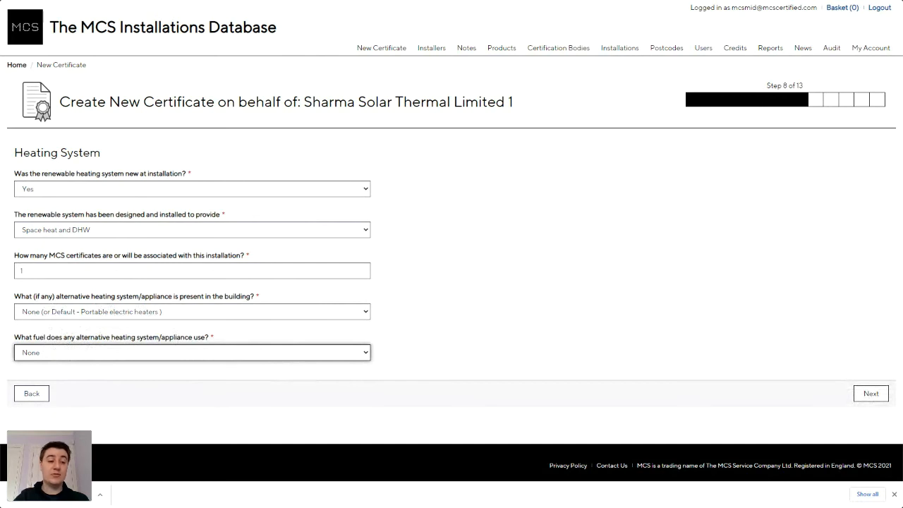
left_click(870, 394)
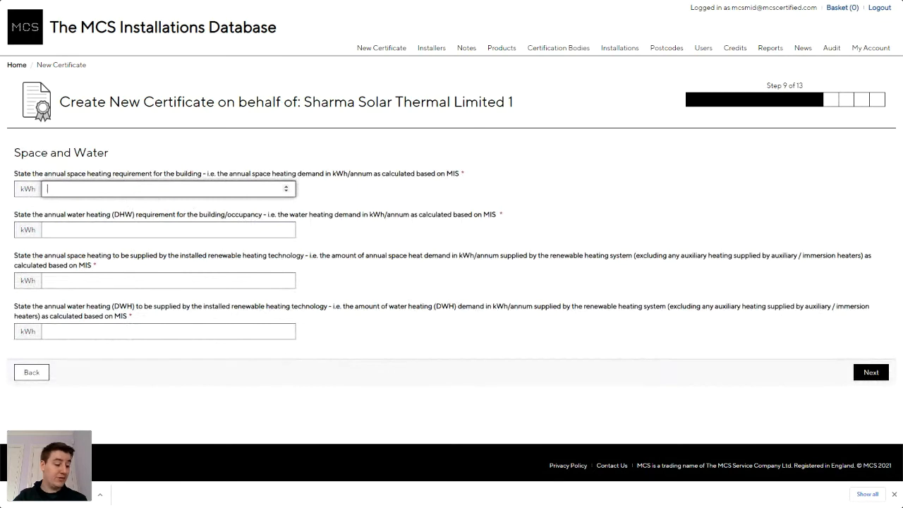
Enter the annual demand: 10088 kWh space heating and 2314 kWh water heating.
type("0088")
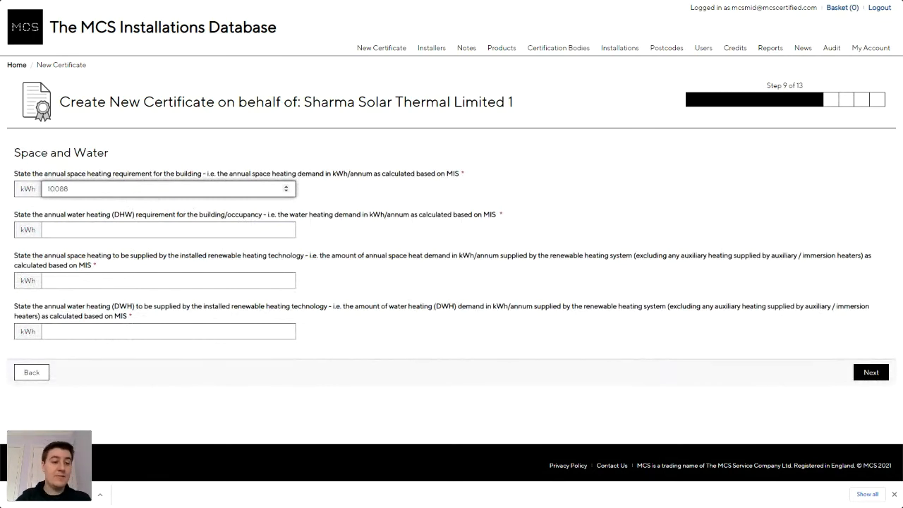
left_click(131, 229)
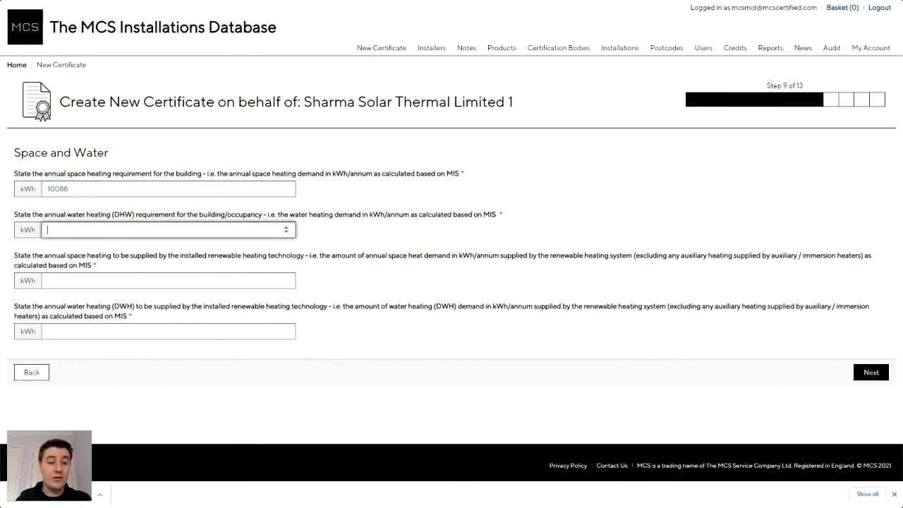
type("2314")
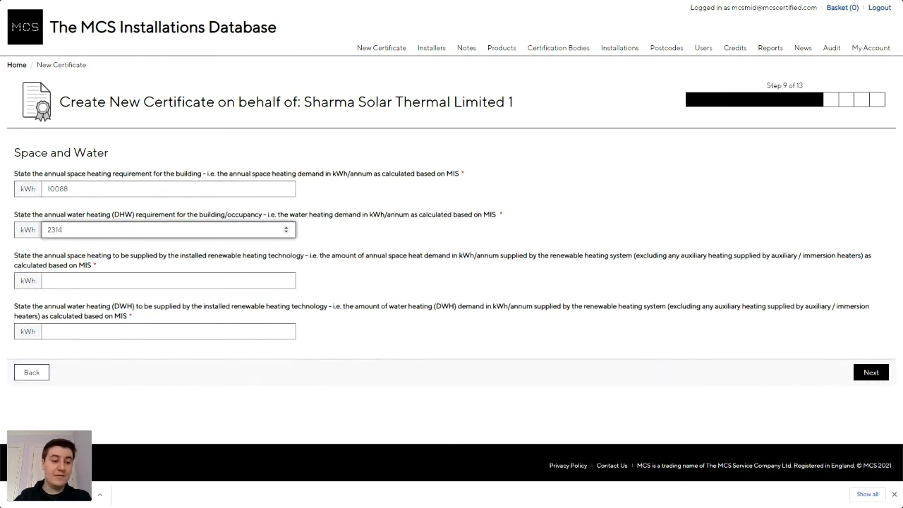
Enter 10088 and 2314 kWh as renewable-supplied space and water heating, then advance to step 10.
left_click(122, 280)
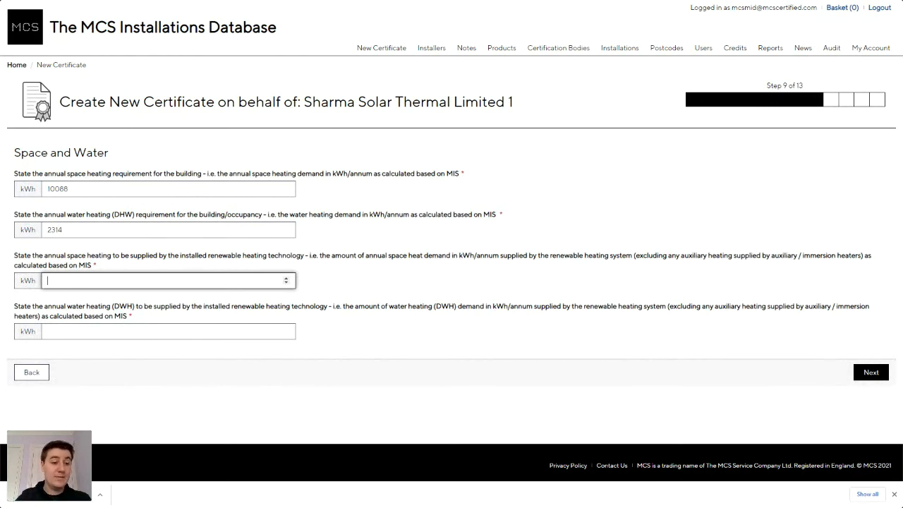
type("10088")
left_click(168, 331)
type("2314")
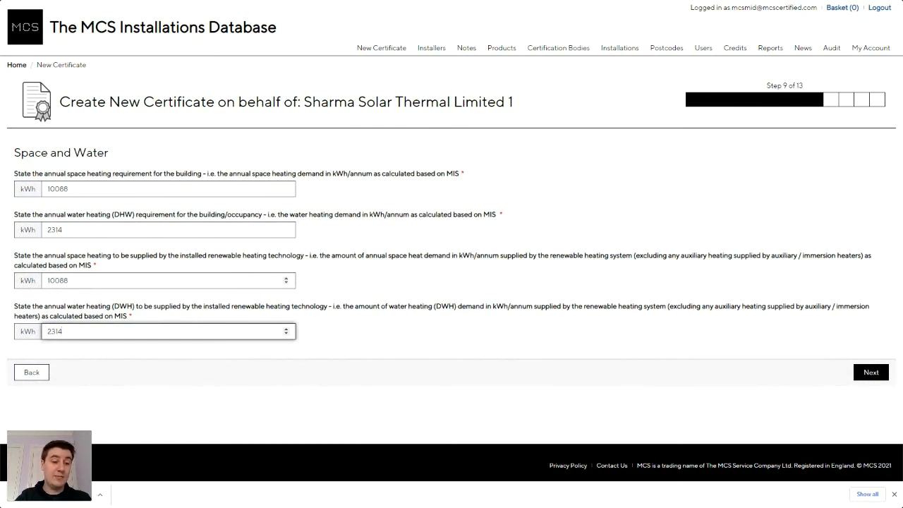
left_click(168, 281)
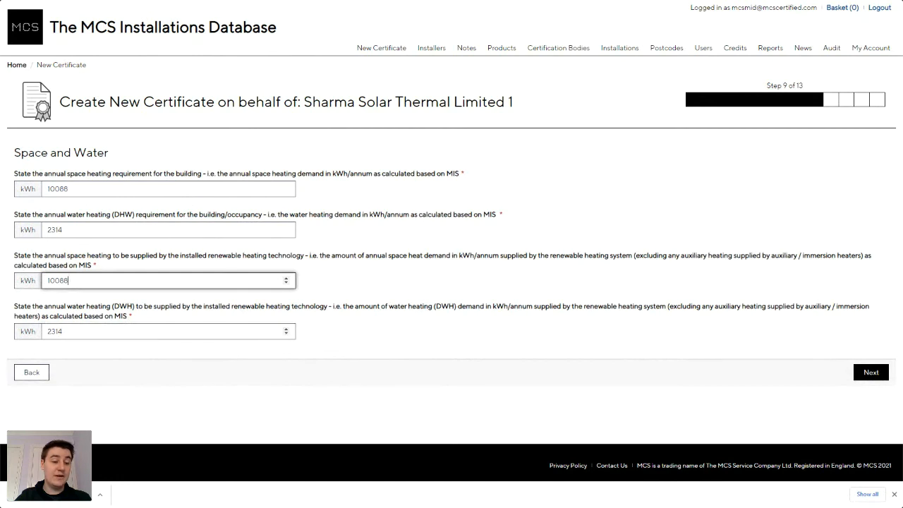
left_click(168, 331)
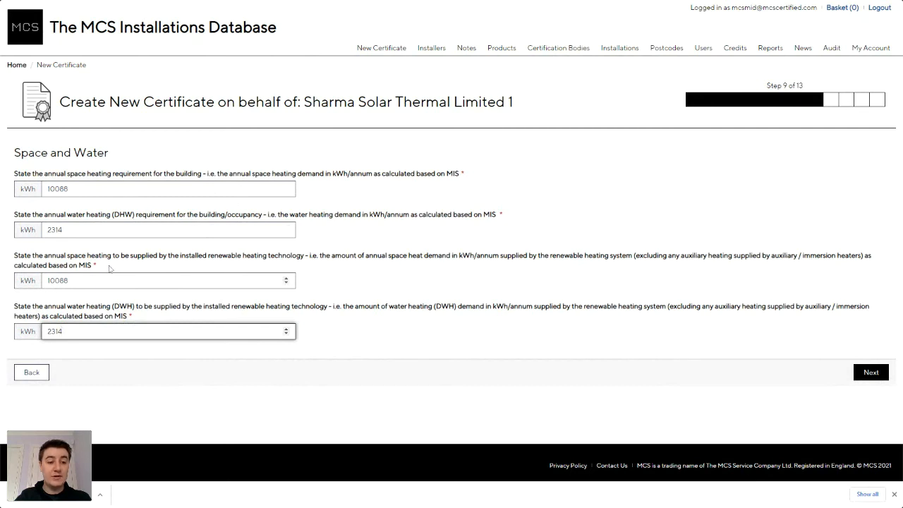
left_click(69, 281)
left_click(106, 331)
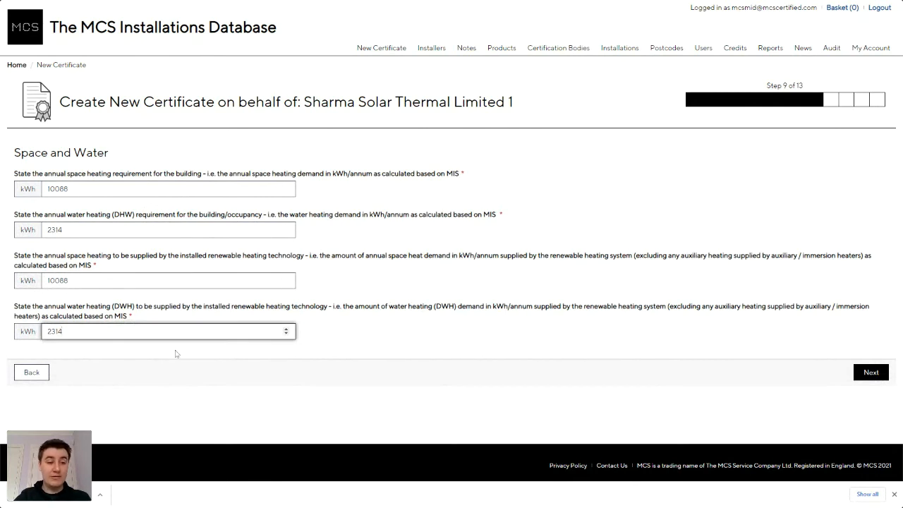
left_click(870, 372)
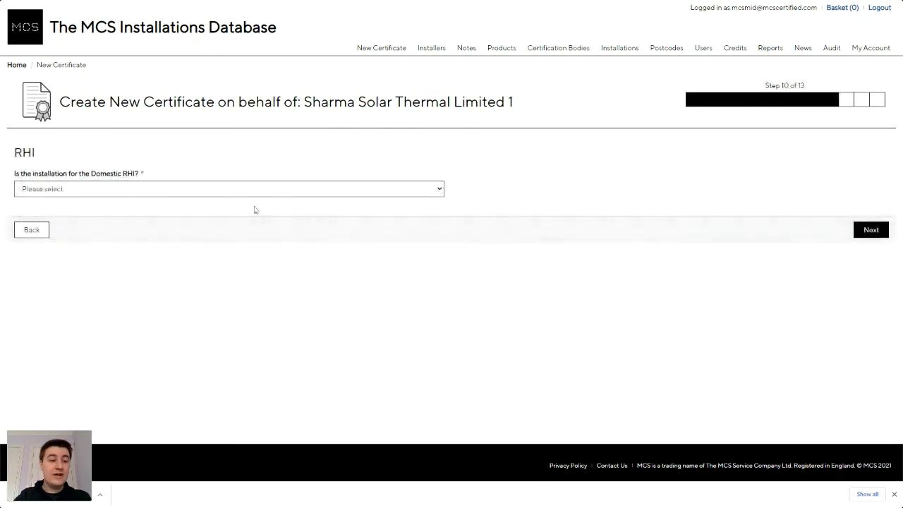
Answer Yes to 'Is the installation for the Domestic RHI?', correcting an initial No.
left_click(177, 192)
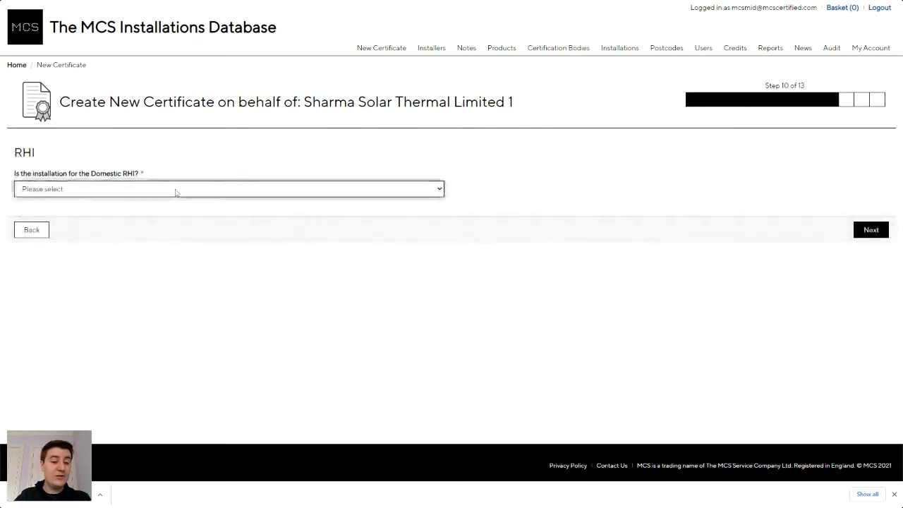
left_click(169, 225)
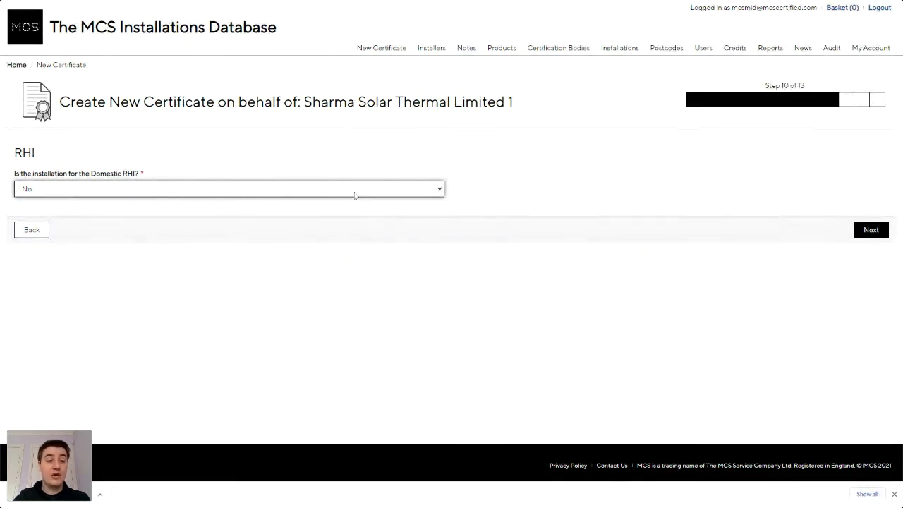
left_click(183, 239)
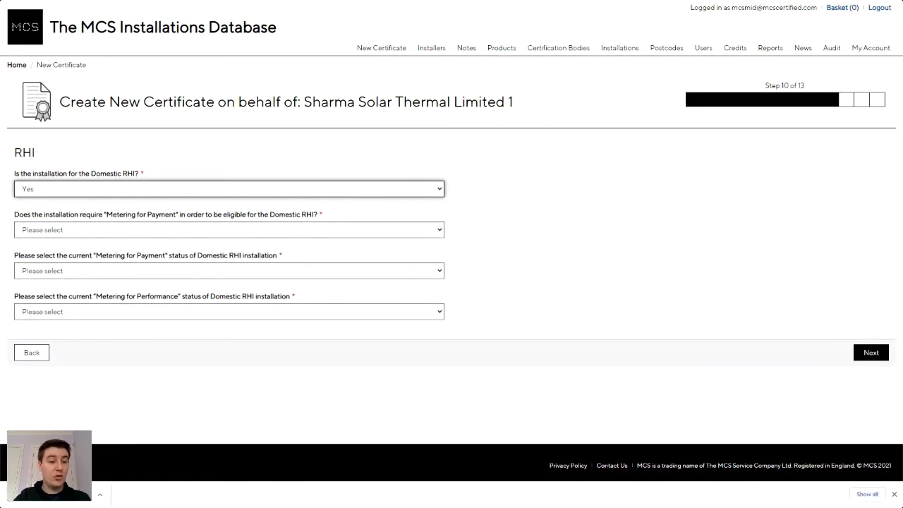
Record Metering for Payment as No, meter-ready with none installed, and electricity or on-board performance meters.
left_click(155, 233)
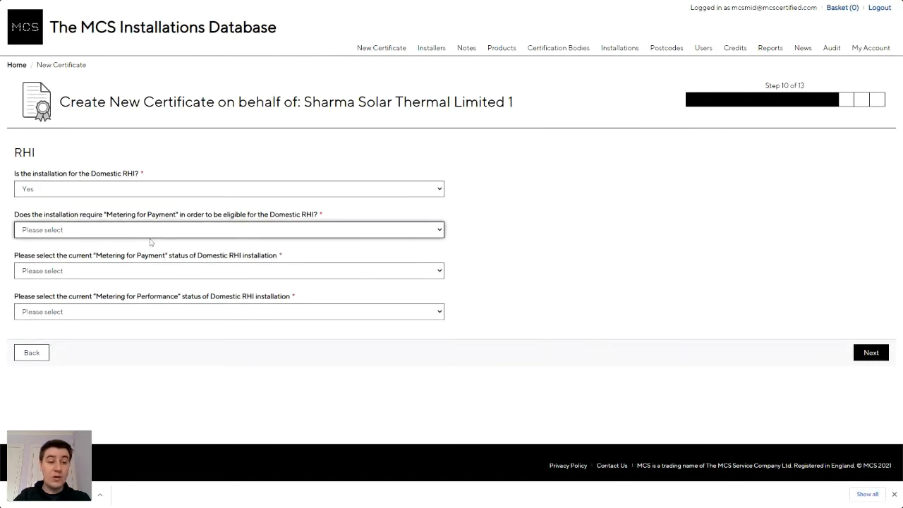
left_click(149, 261)
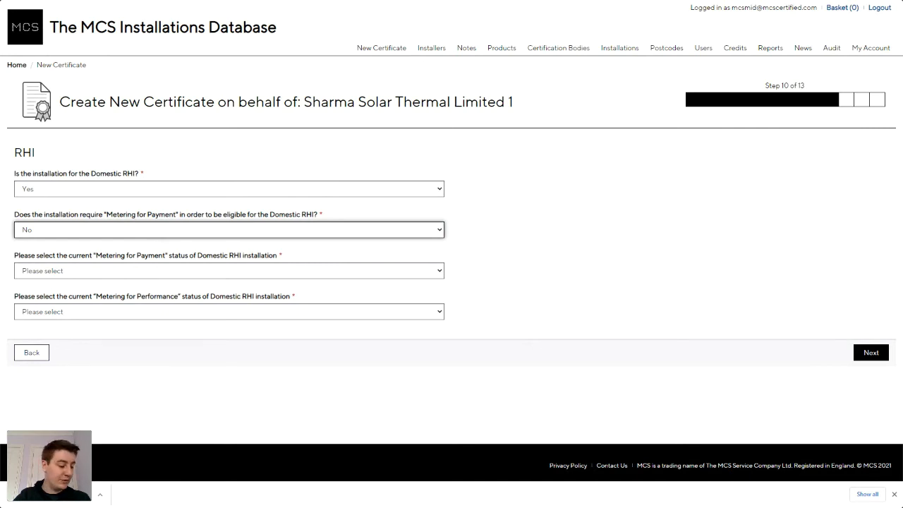
left_click(128, 276)
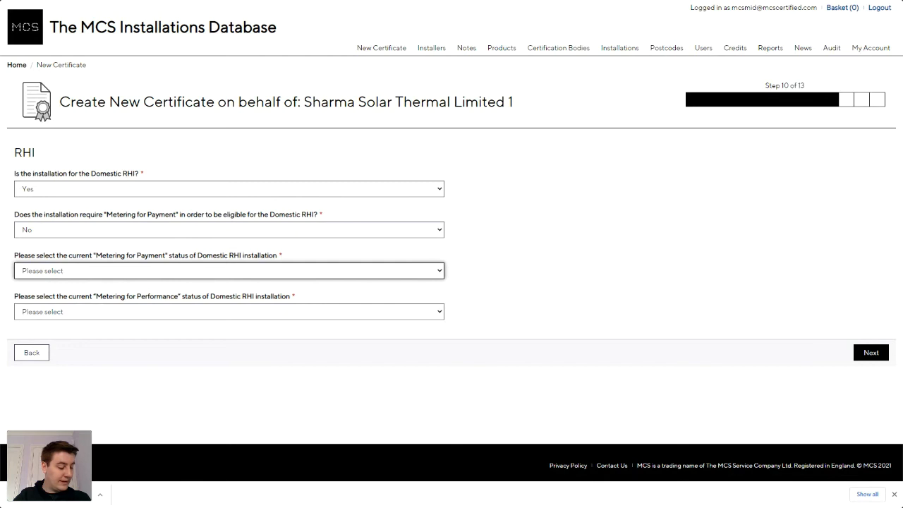
left_click(160, 339)
left_click(160, 314)
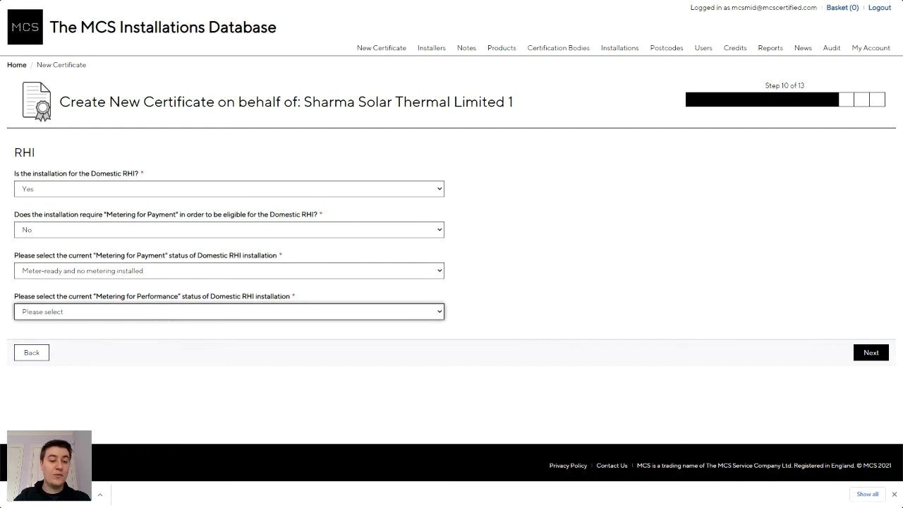
left_click(185, 344)
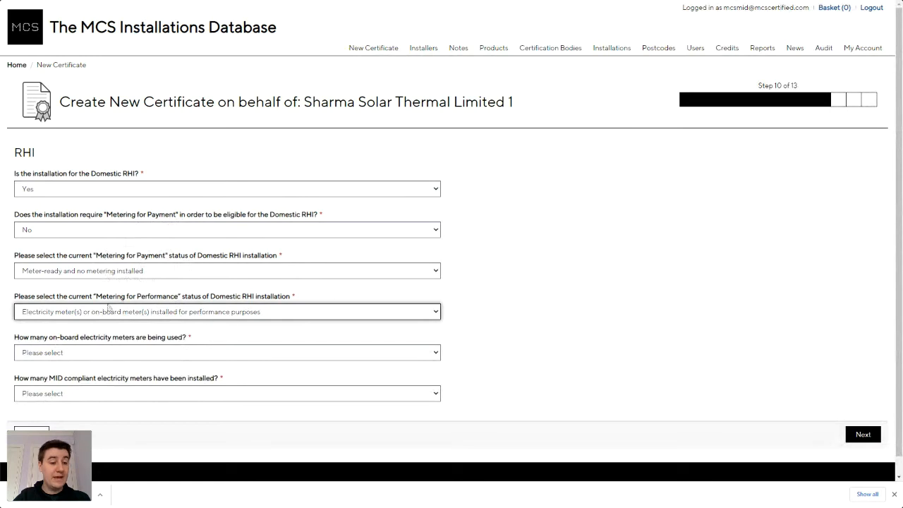
Record 1 on-board meter and 1 MID compliant electricity meter, then continue to step 11.
left_click(161, 355)
left_click(158, 379)
left_click(153, 393)
left_click(154, 380)
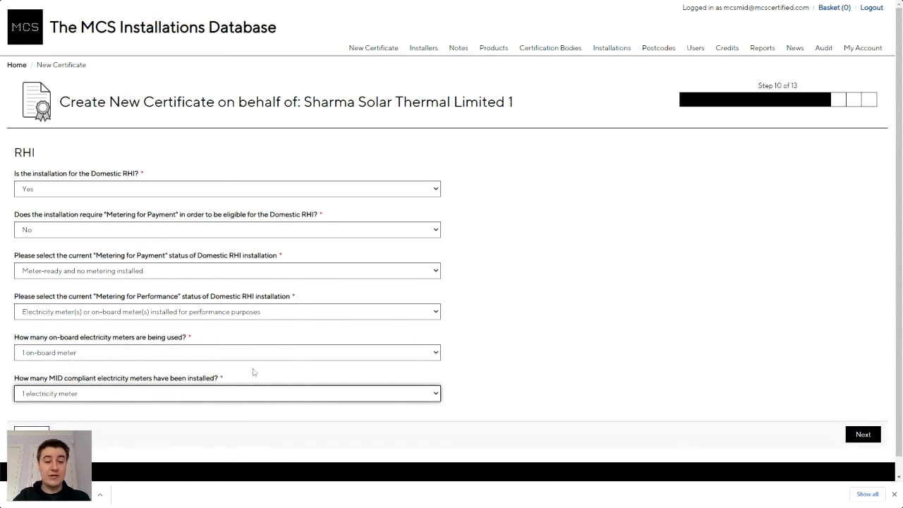
left_click(862, 434)
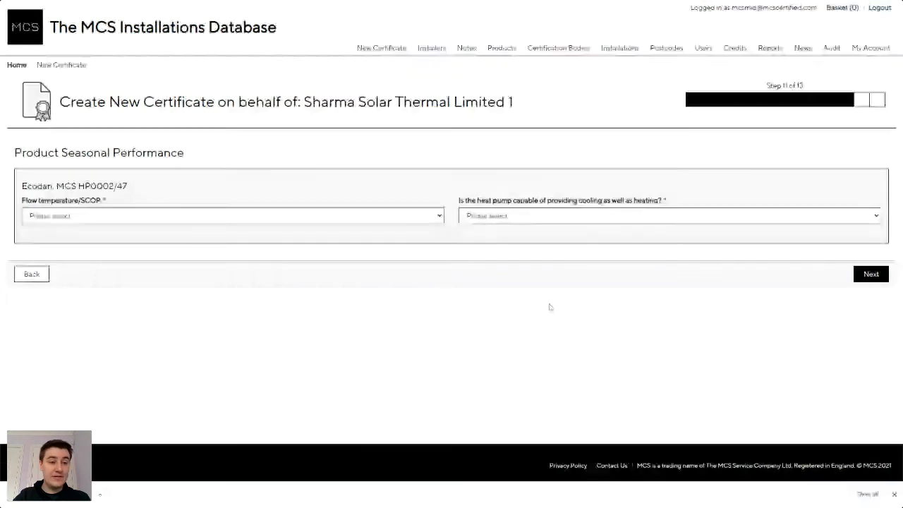
Choose 45 / 3.80 for flow temperature/SCOP and No for cooling, then go to step 12.
left_click(218, 221)
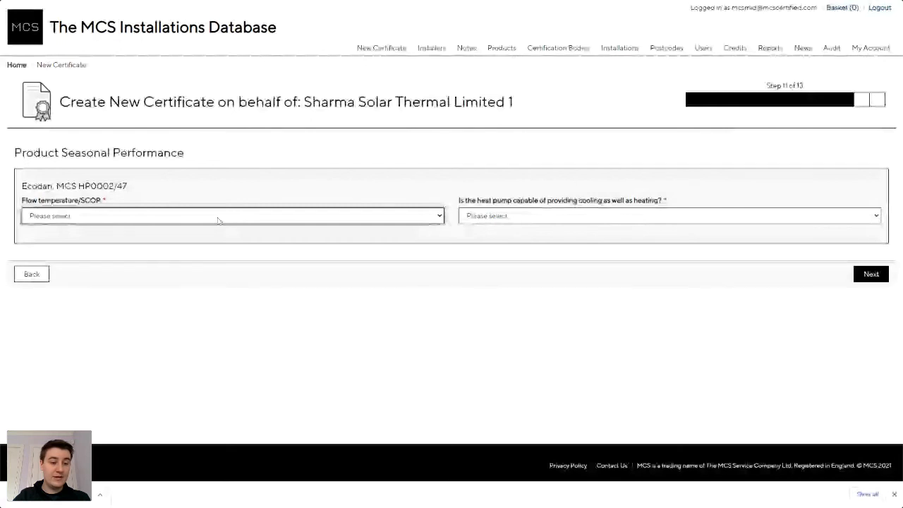
left_click(196, 363)
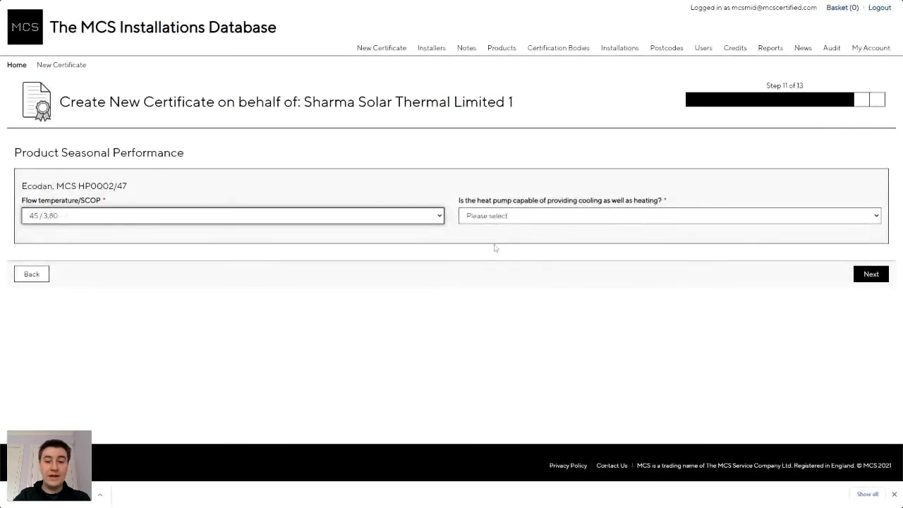
left_click(513, 221)
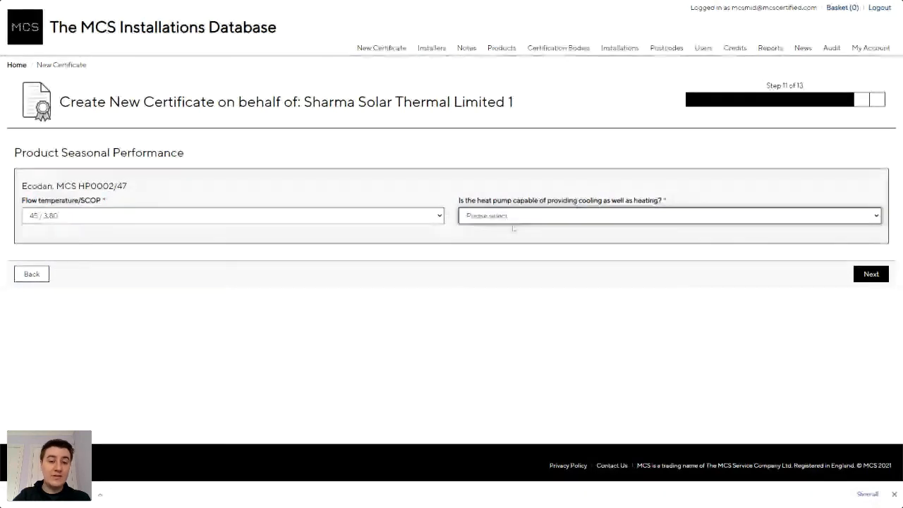
left_click(486, 249)
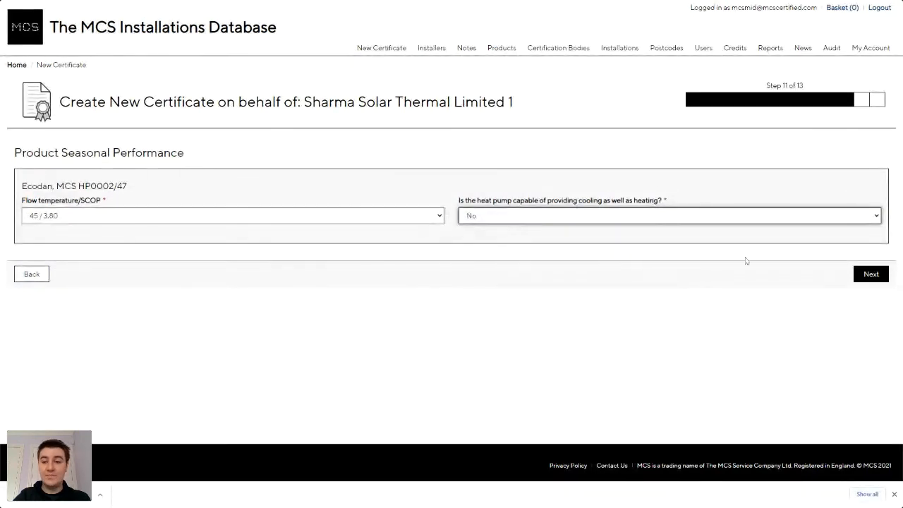
left_click(869, 275)
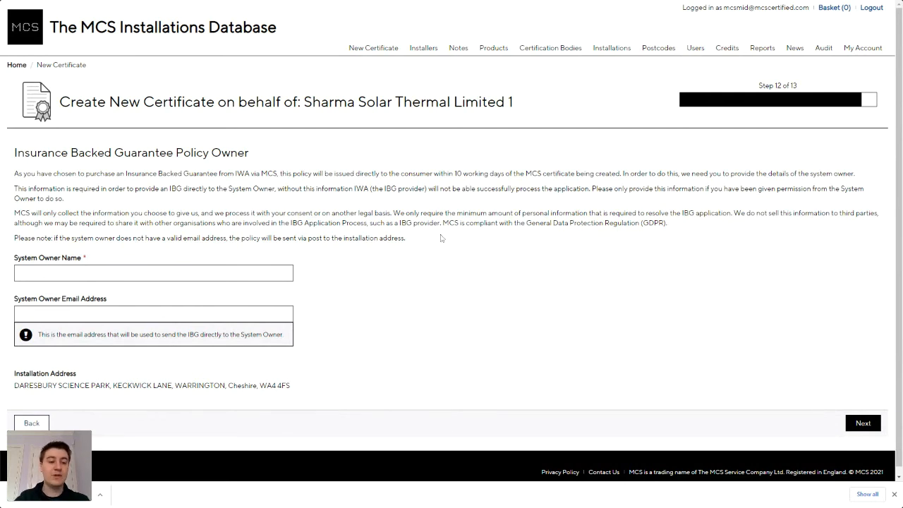
Enter the system owner's full name and e-mail address, then submit the owner details.
left_click(154, 273)
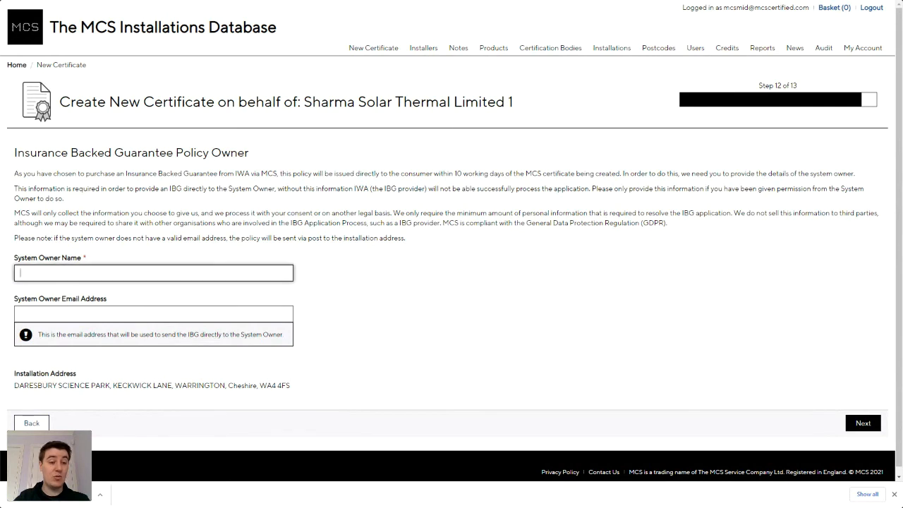
type("Jo")
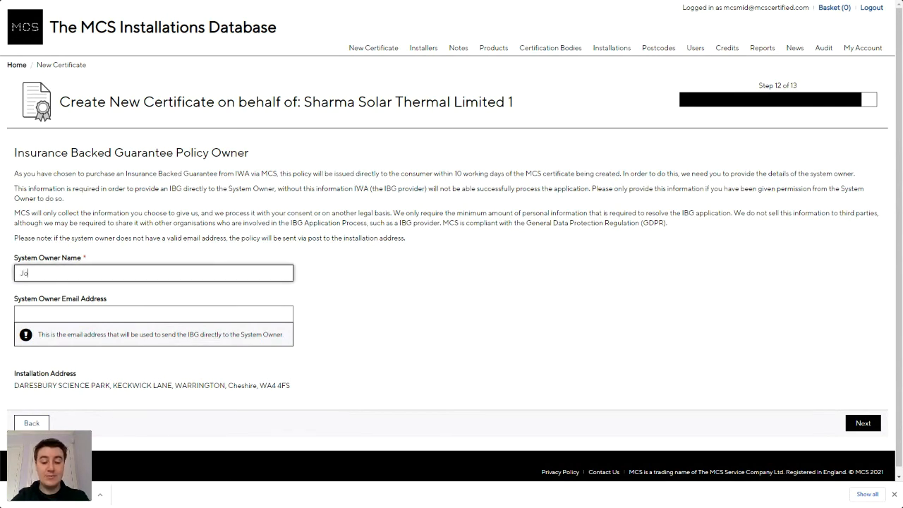
type("e Bloggs")
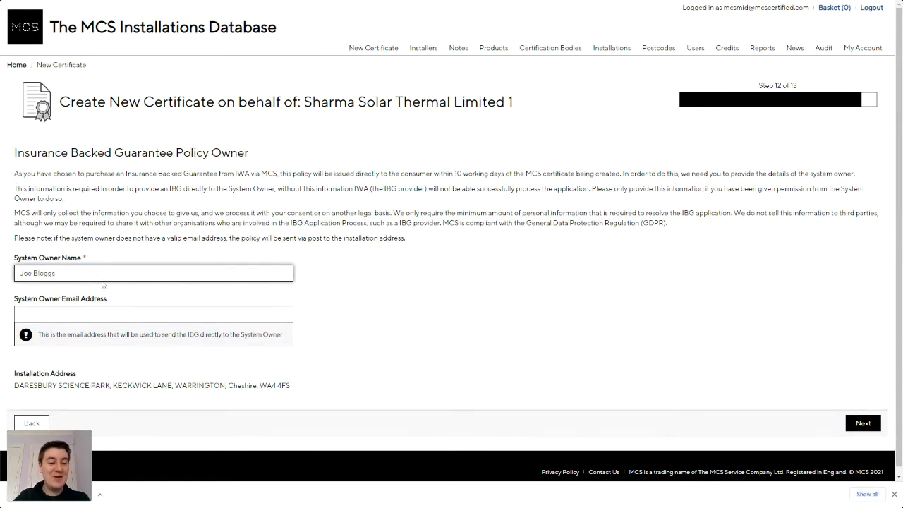
left_click(88, 314)
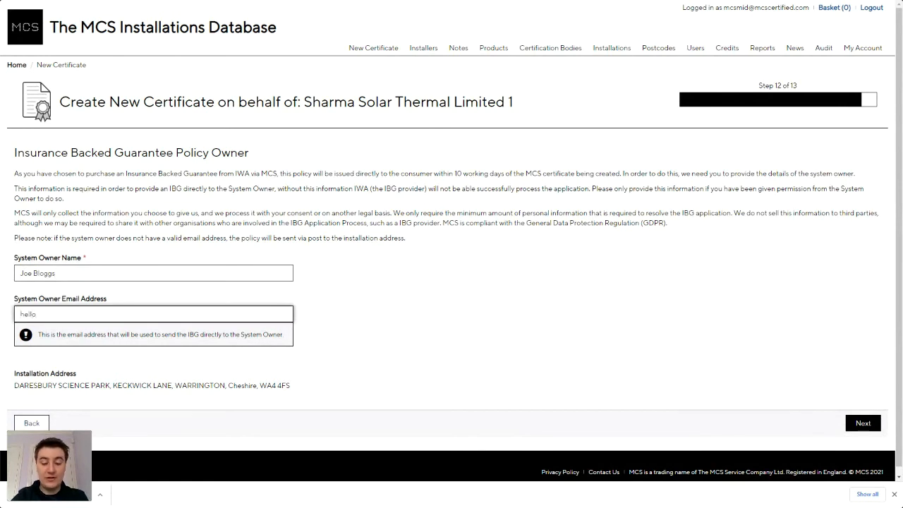
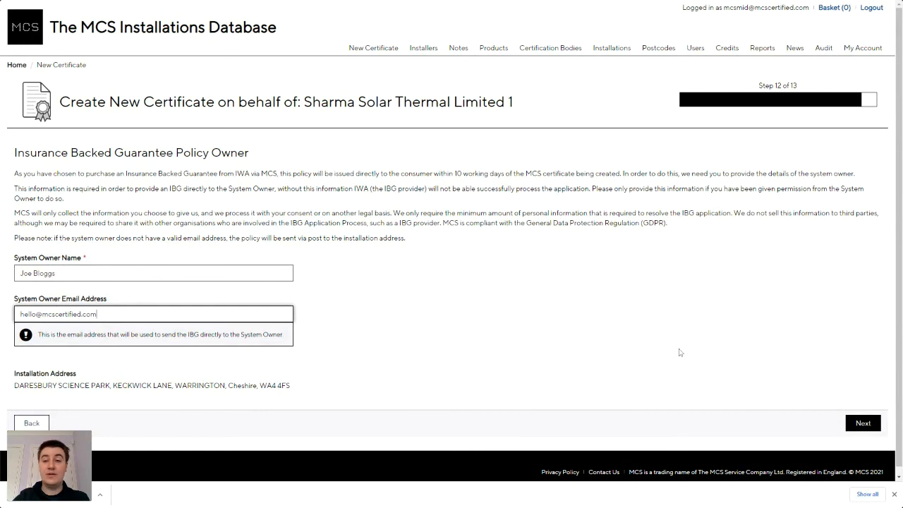
left_click(863, 424)
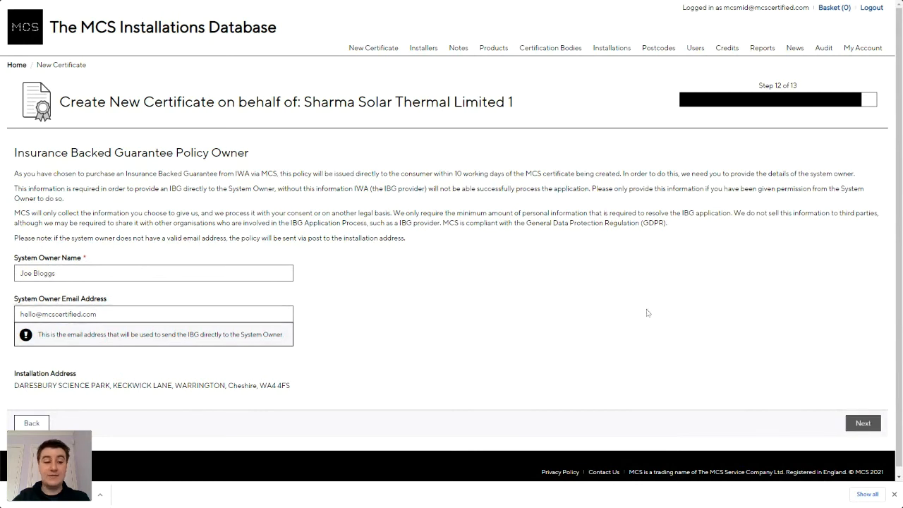